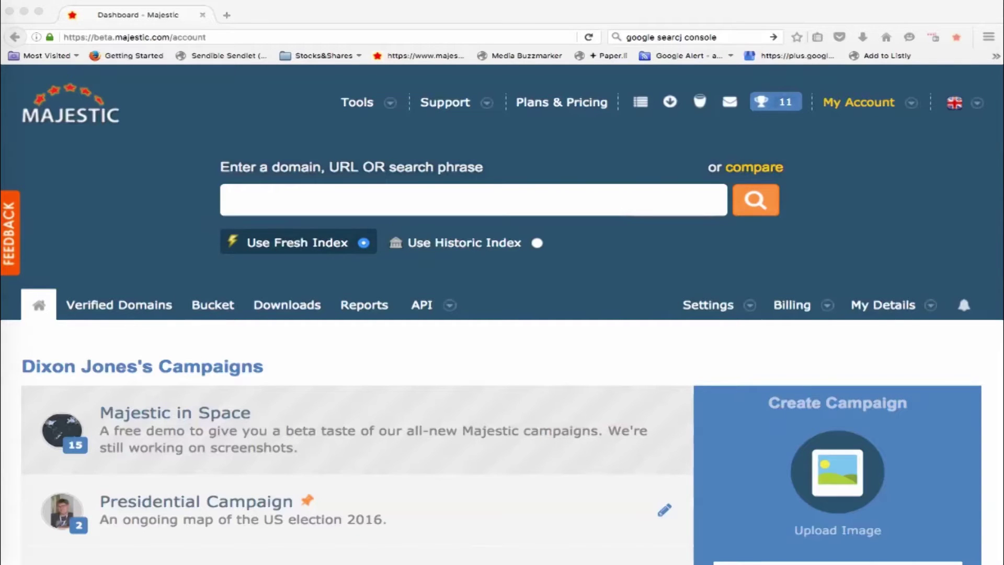
# - Open the general account settings and return to the account dashboard
pyautogui.click(859, 102)
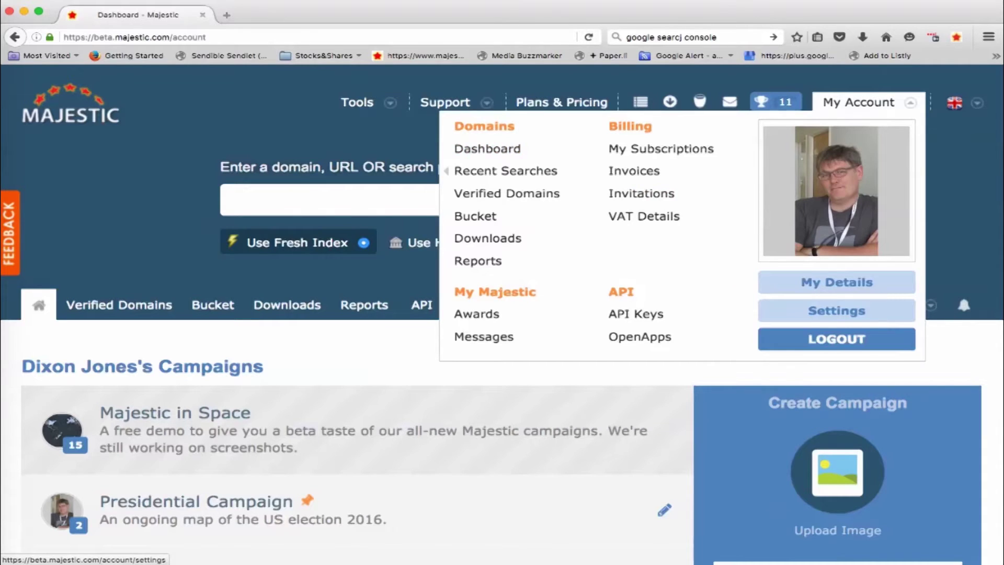
pyautogui.click(837, 311)
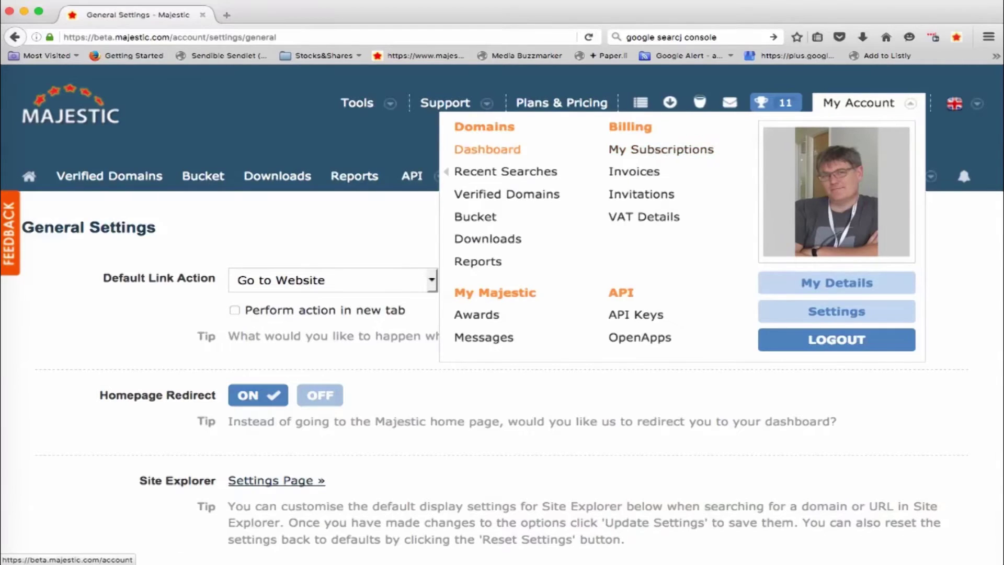
pyautogui.click(860, 103)
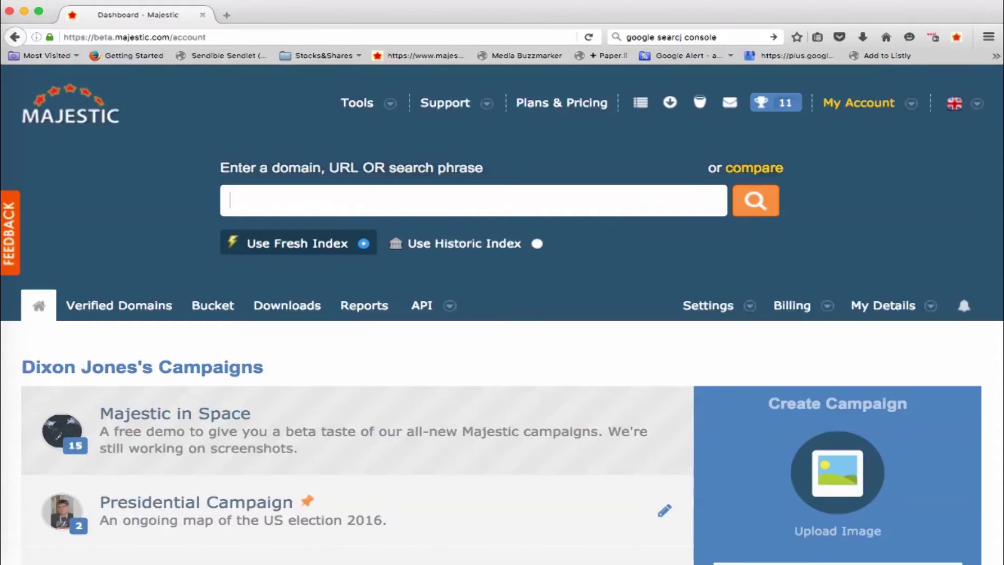
# - Look over the dashboard's campaign list and open the Majestic in Space demo campaign
pyautogui.scroll(-15, 471, 262)
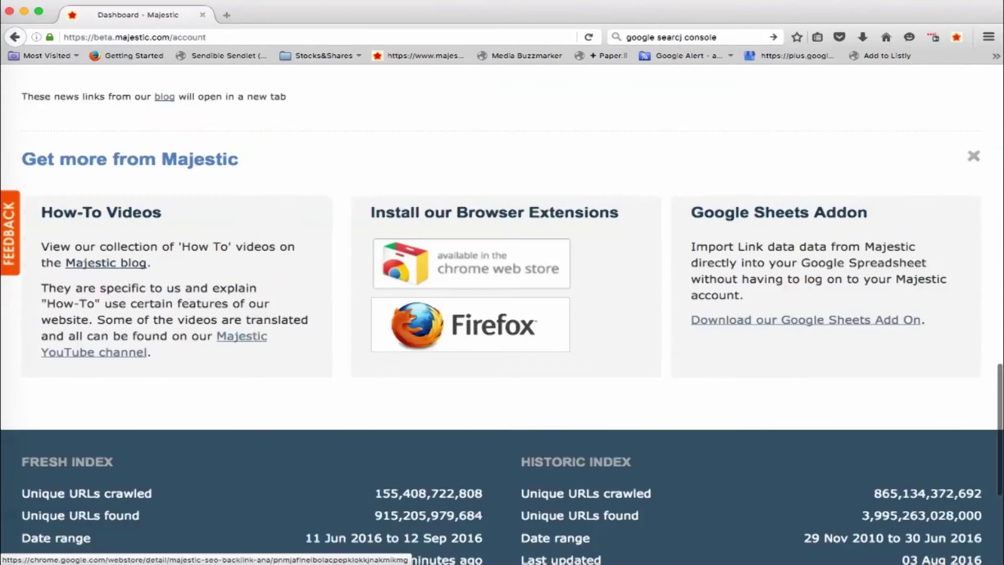
pyautogui.scroll(6, 471, 261)
pyautogui.scroll(10, 471, 313)
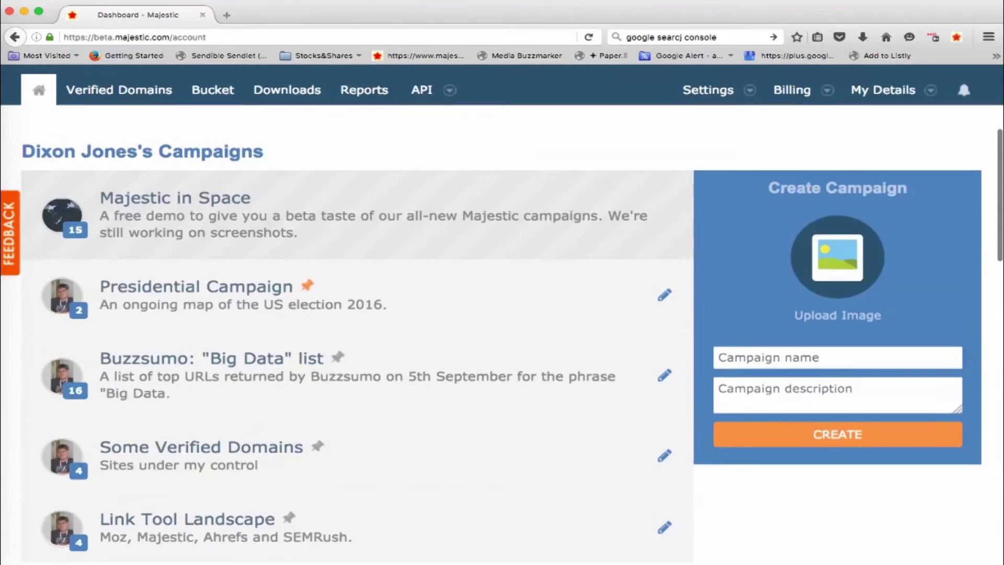
pyautogui.scroll(-3, 502, 314)
pyautogui.scroll(2, 962, 173)
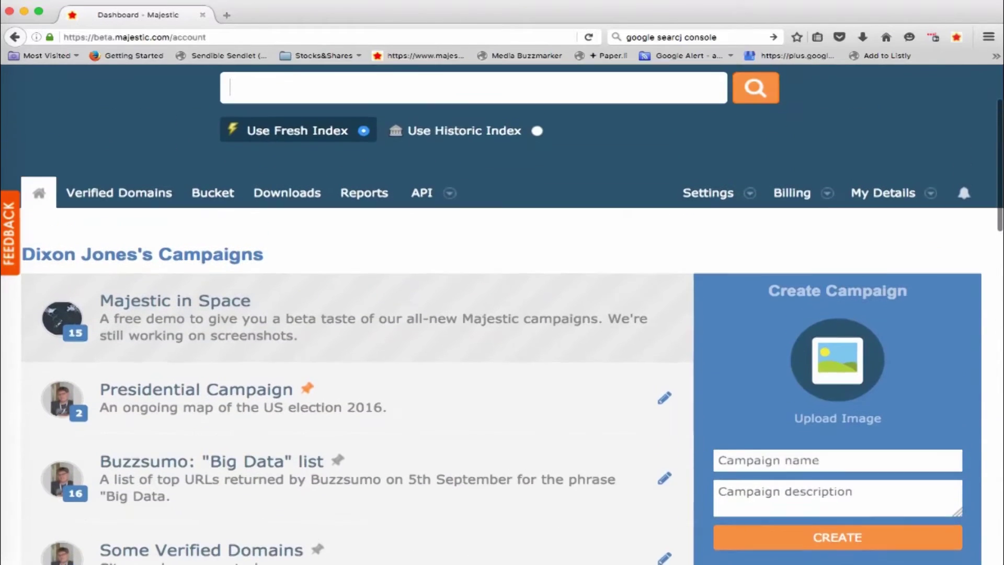
pyautogui.scroll(2, 502, 314)
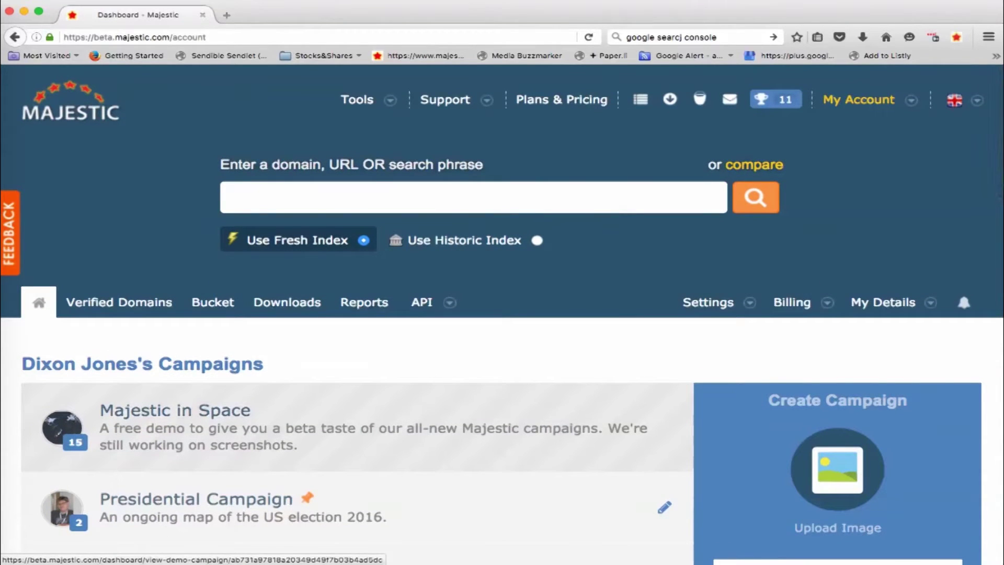
pyautogui.click(230, 197)
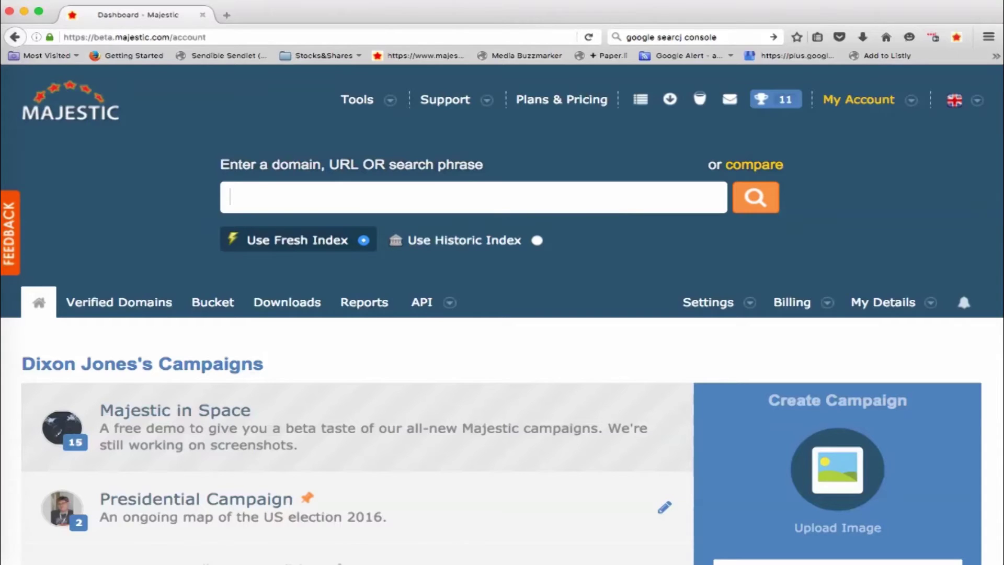
pyautogui.click(220, 410)
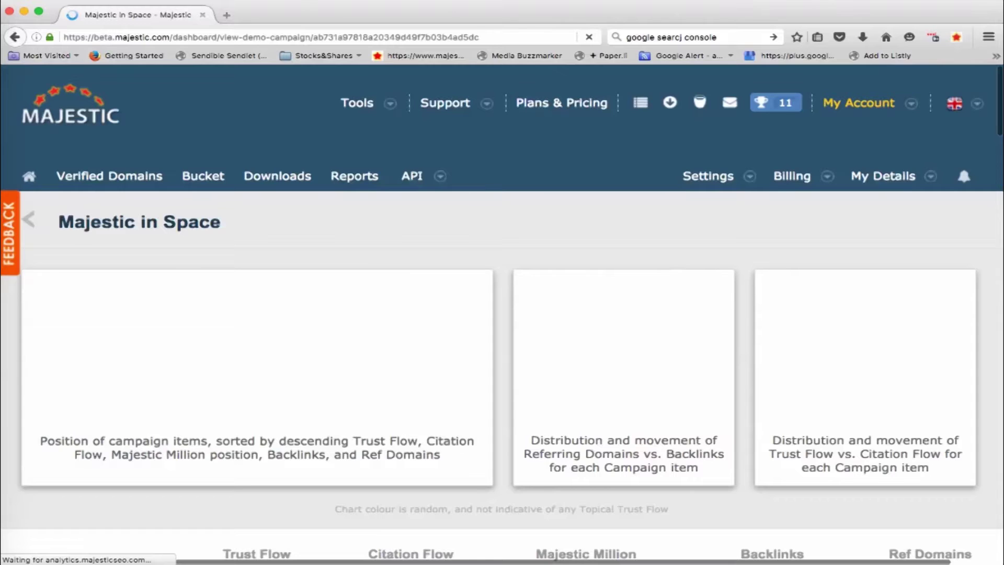
# - Examine the campaign's site table, including the Trust Flow topic breakdowns for NASA, Discovery and theatlantic.com and the metric column explanations
pyautogui.scroll(-2, 502, 314)
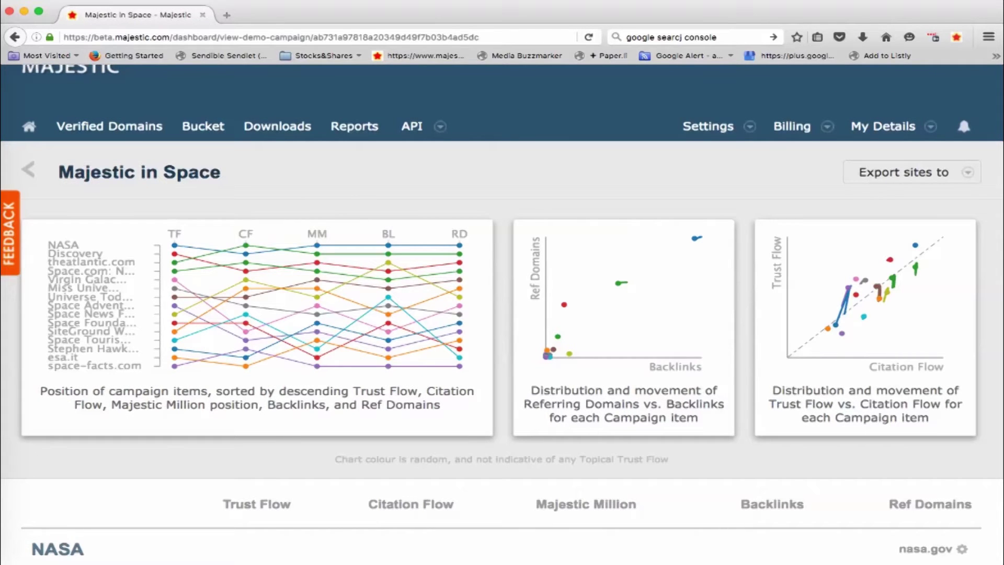
pyautogui.scroll(-8, 503, 314)
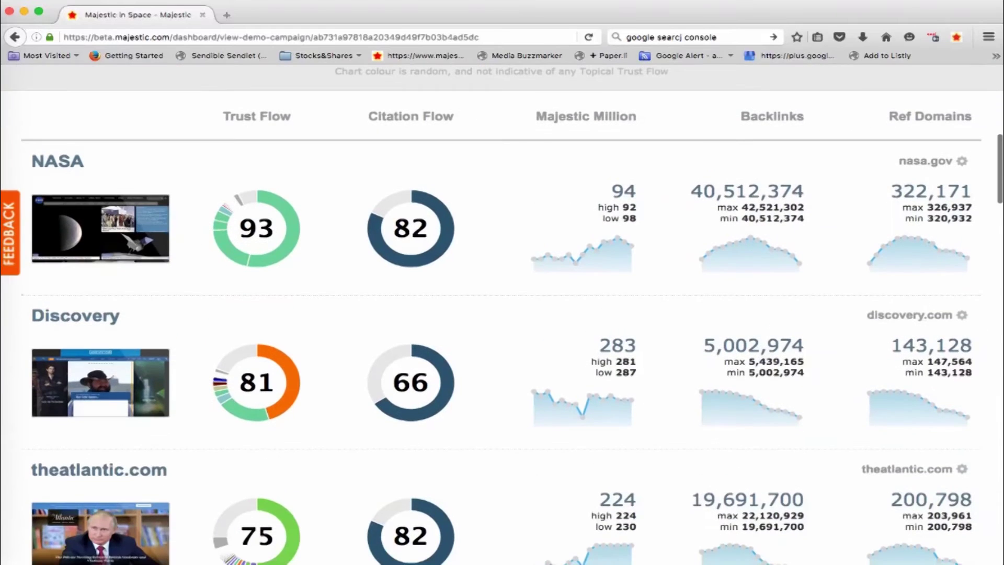
pyautogui.scroll(-1, 502, 314)
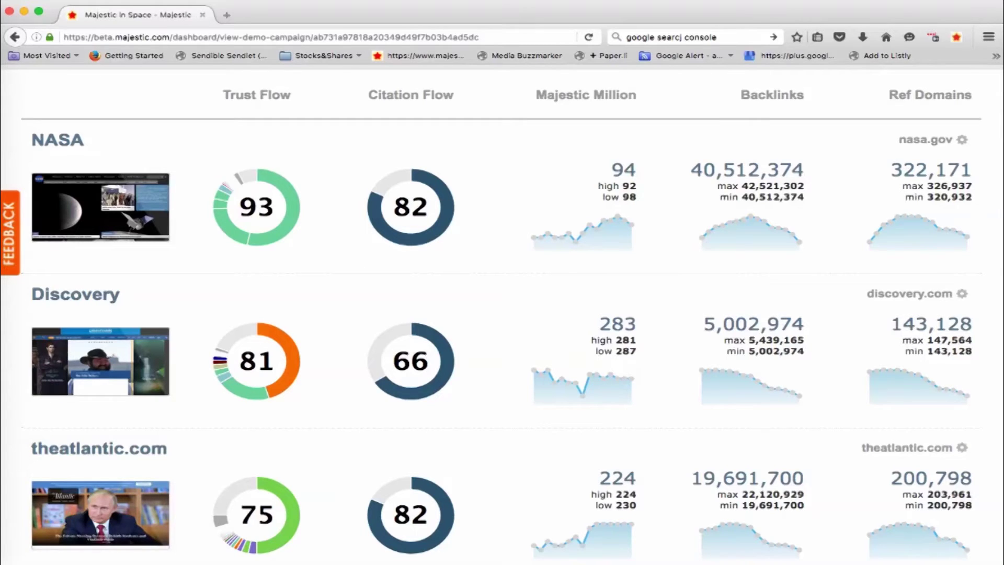
pyautogui.moveTo(290, 228)
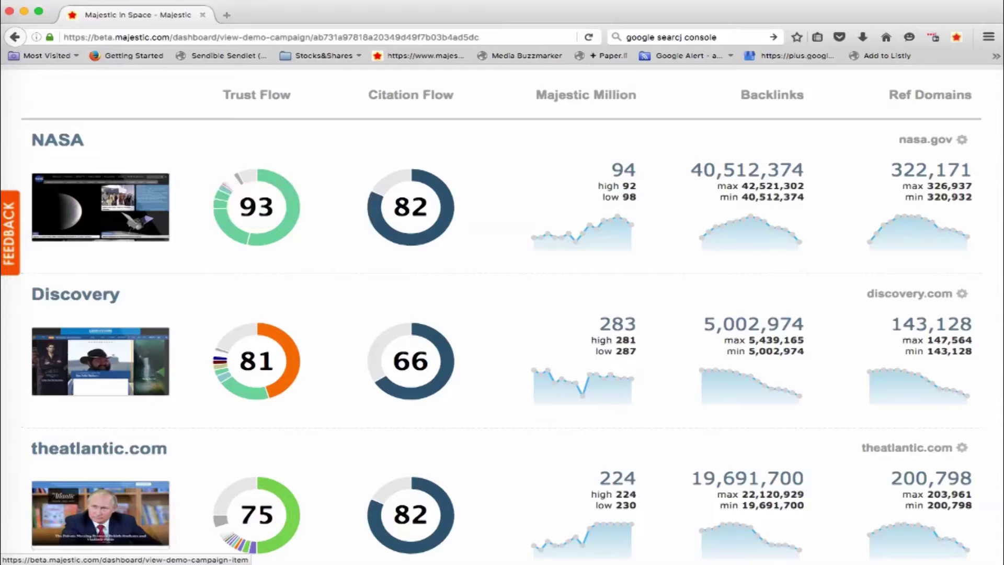
pyautogui.moveTo(291, 364)
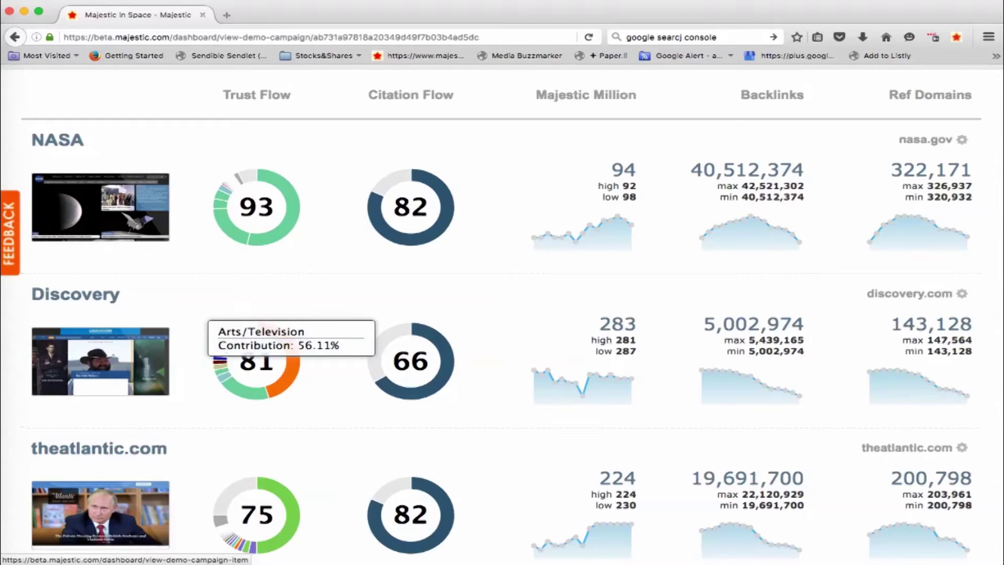
pyautogui.moveTo(290, 525)
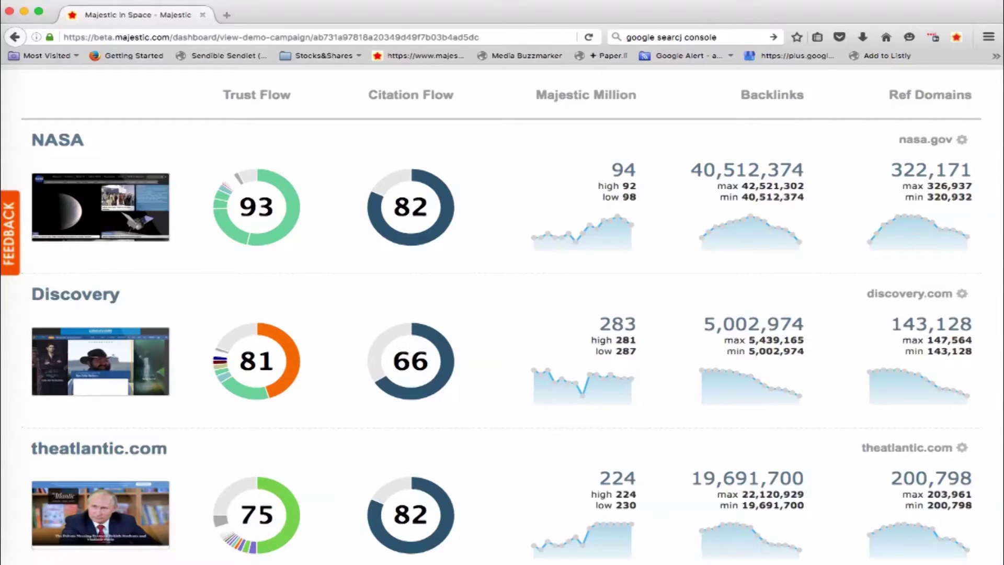
pyautogui.moveTo(586, 95)
pyautogui.moveTo(772, 95)
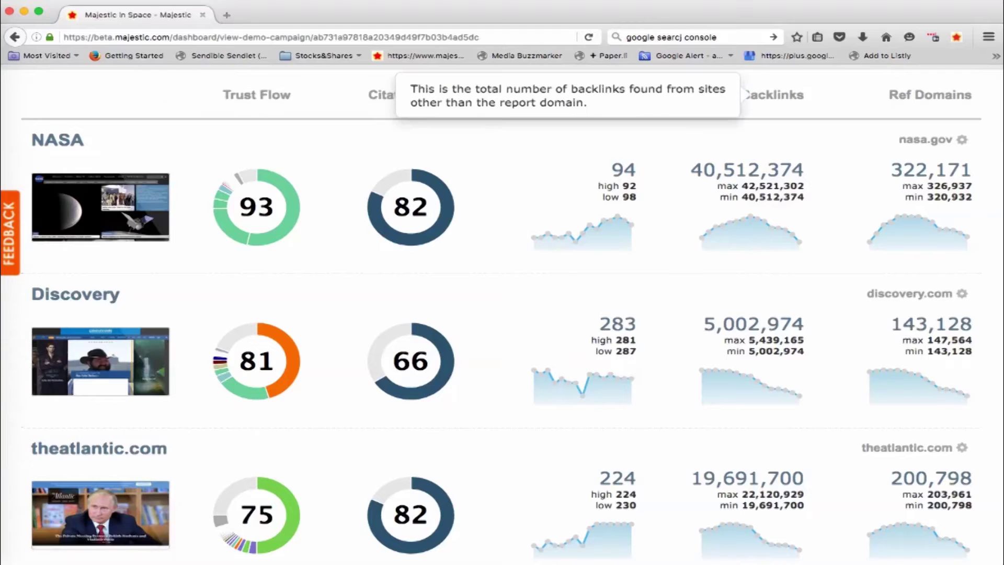
pyautogui.moveTo(931, 96)
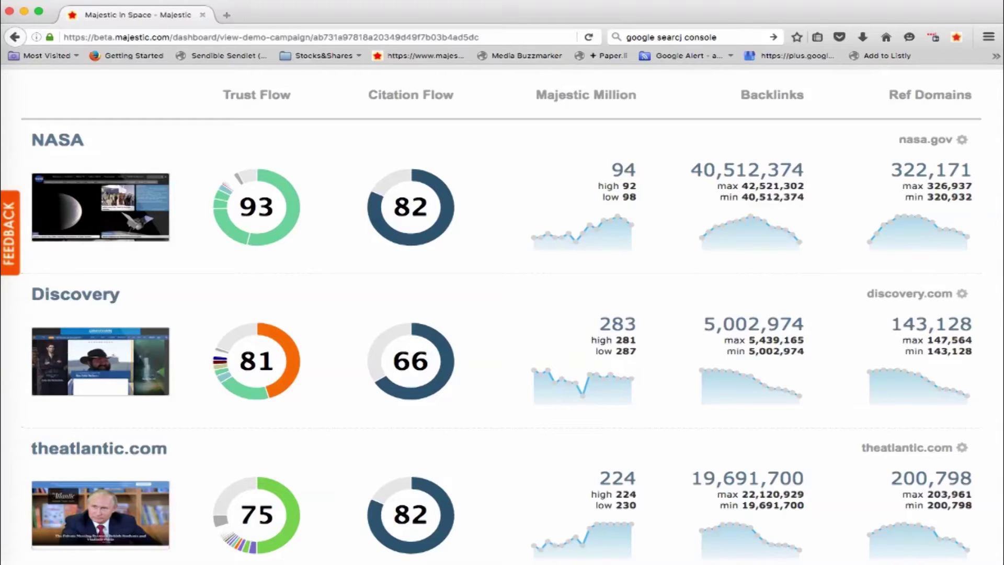
# - Inspect the high and low points on NASA's Majestic Million trend graph
pyautogui.scroll(-3, 502, 314)
pyautogui.scroll(3, 503, 315)
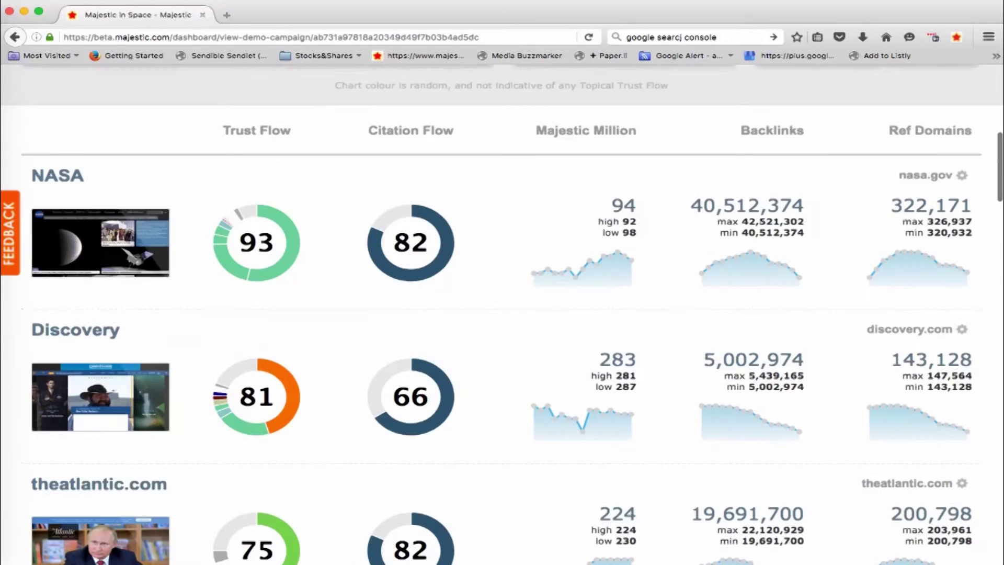
pyautogui.scroll(-1, 502, 314)
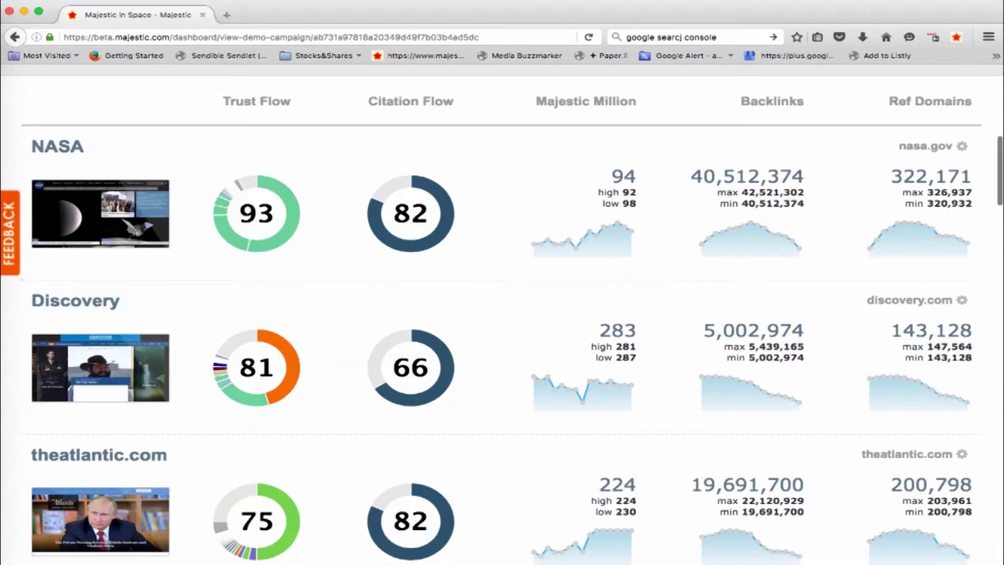
pyautogui.moveTo(617, 222)
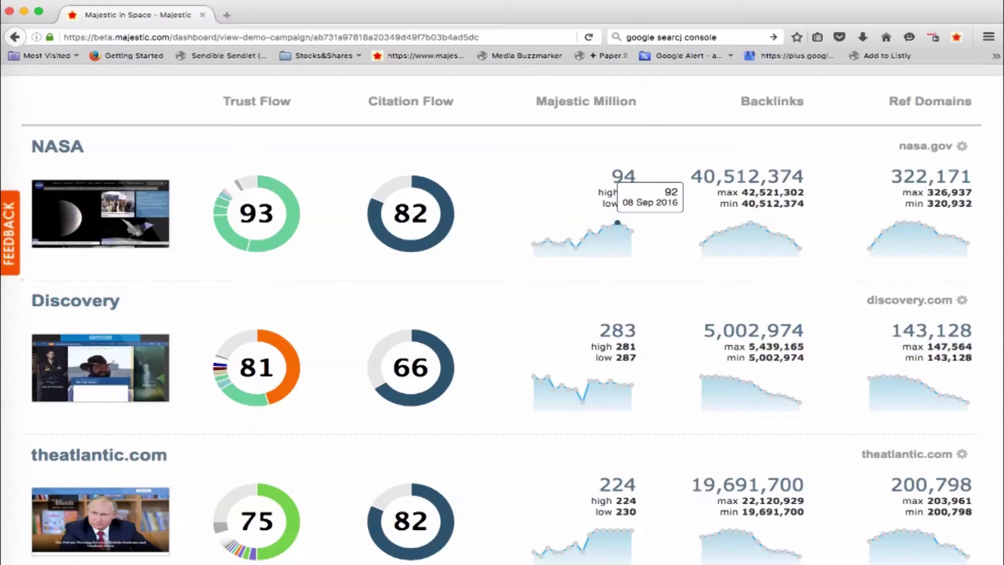
pyautogui.moveTo(575, 248)
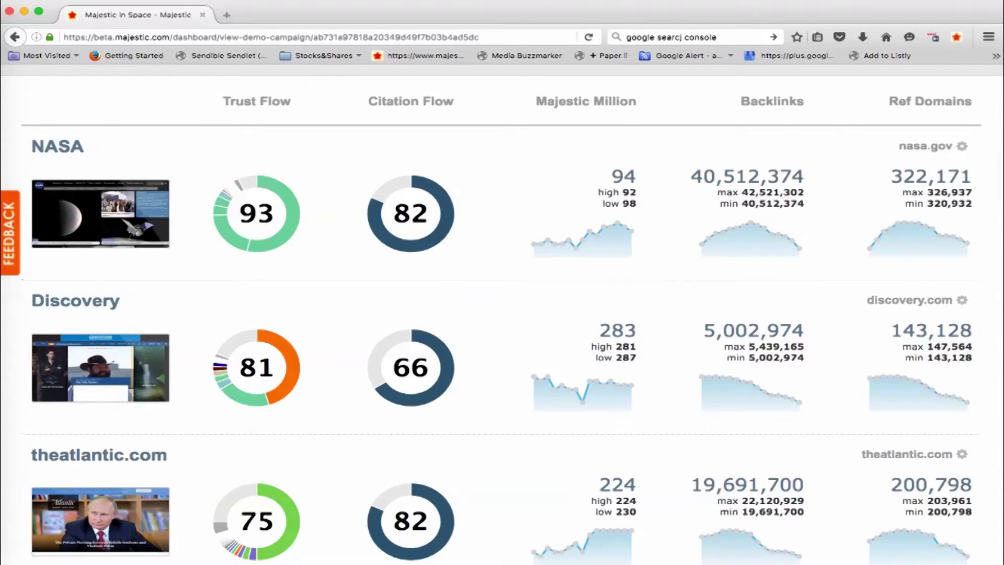
# - Examine individual sites in the Referring Domains vs. Backlinks and Trust Flow vs. Citation Flow distribution charts
pyautogui.scroll(-2, 503, 314)
pyautogui.scroll(3, 502, 314)
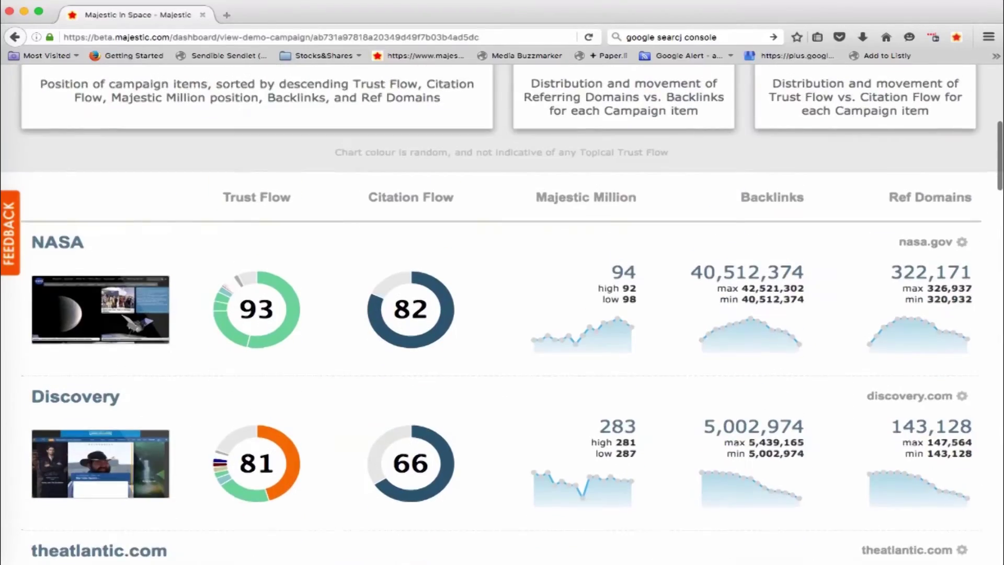
pyautogui.scroll(-4, 502, 314)
pyautogui.scroll(-4, 503, 313)
pyautogui.scroll(12, 503, 314)
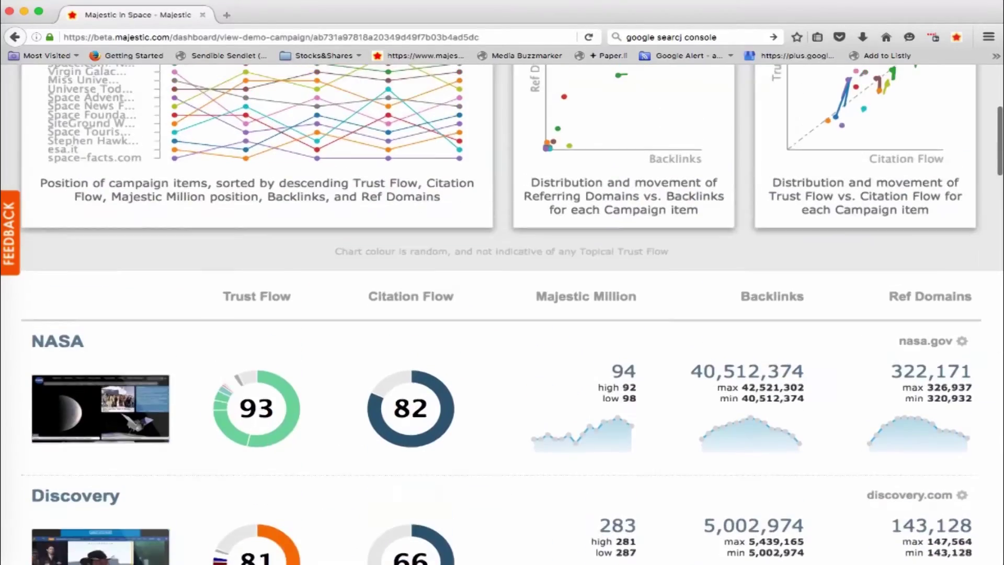
pyautogui.scroll(1, 503, 314)
pyautogui.scroll(1, 503, 315)
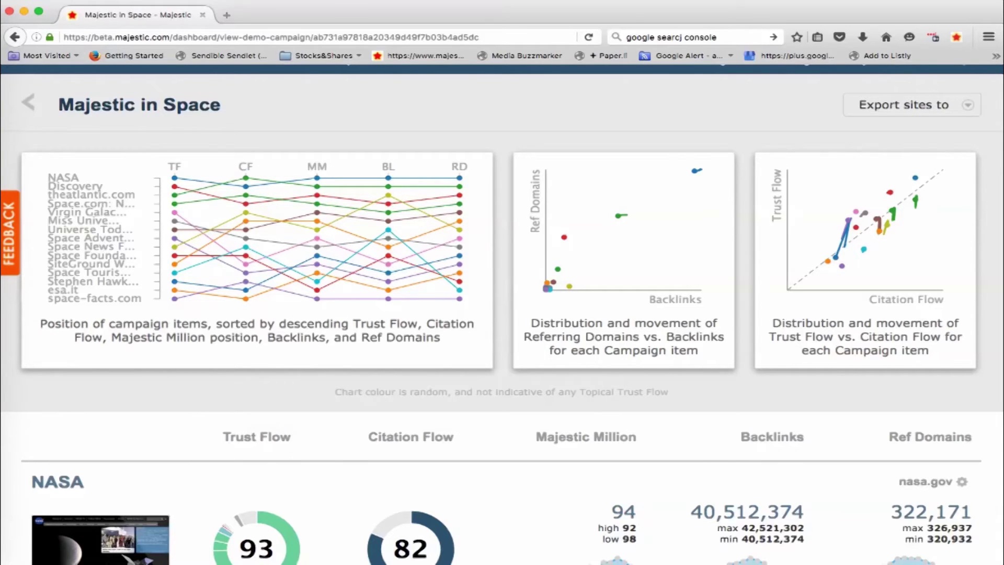
pyautogui.moveTo(618, 216)
pyautogui.moveTo(916, 200)
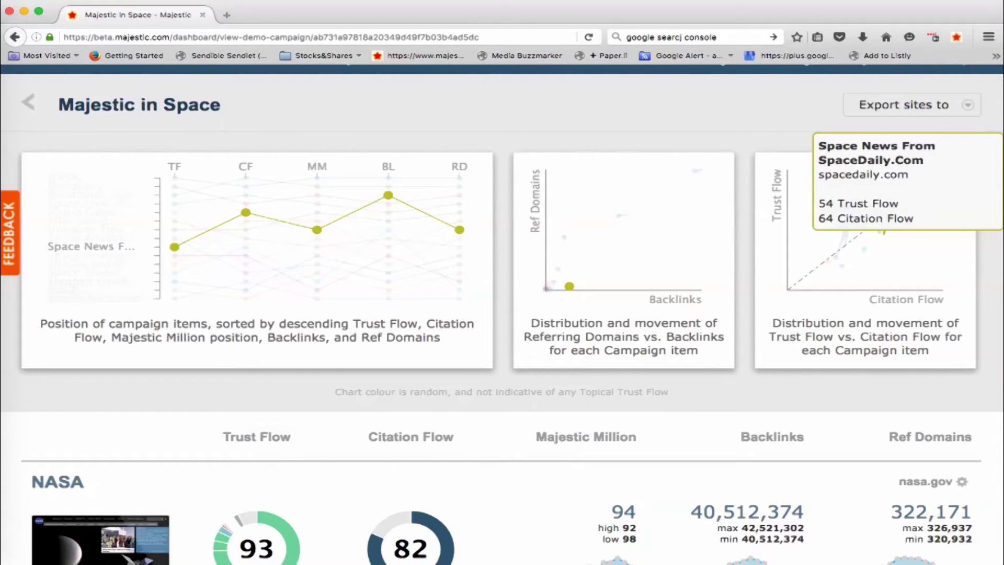
# - View the demo campaign item information page and return to the dashboard
pyautogui.scroll(-3, 502, 315)
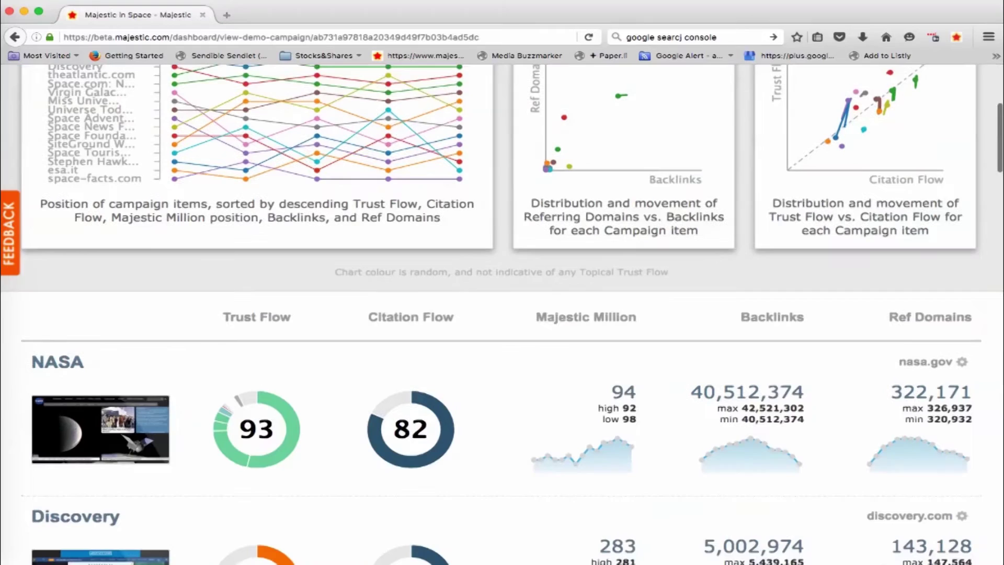
pyautogui.scroll(1, 502, 314)
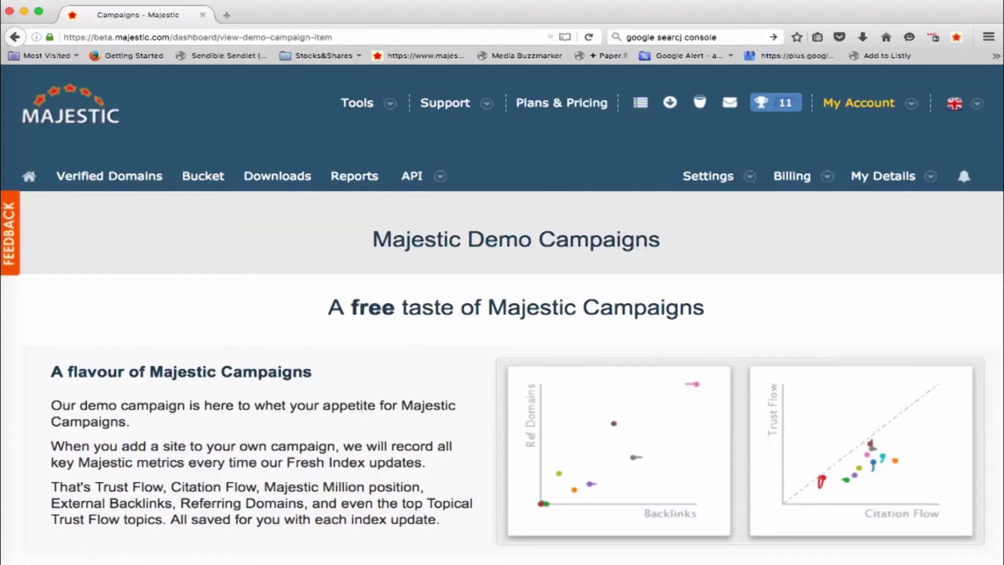
pyautogui.click(15, 36)
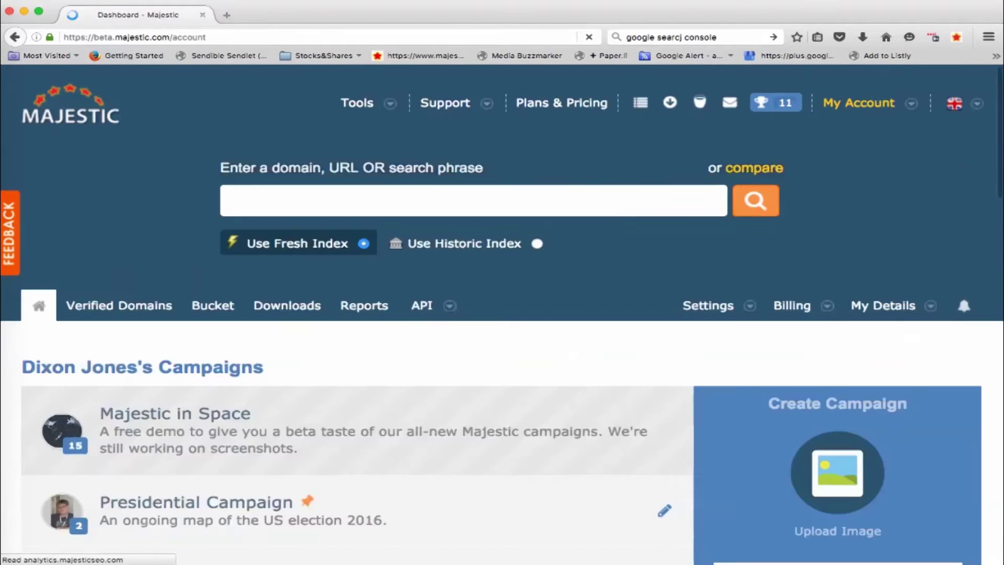
# - Open the Presidential Campaign from the dashboard and review its position and distribution charts
pyautogui.scroll(-2, 502, 314)
pyautogui.scroll(2, 502, 314)
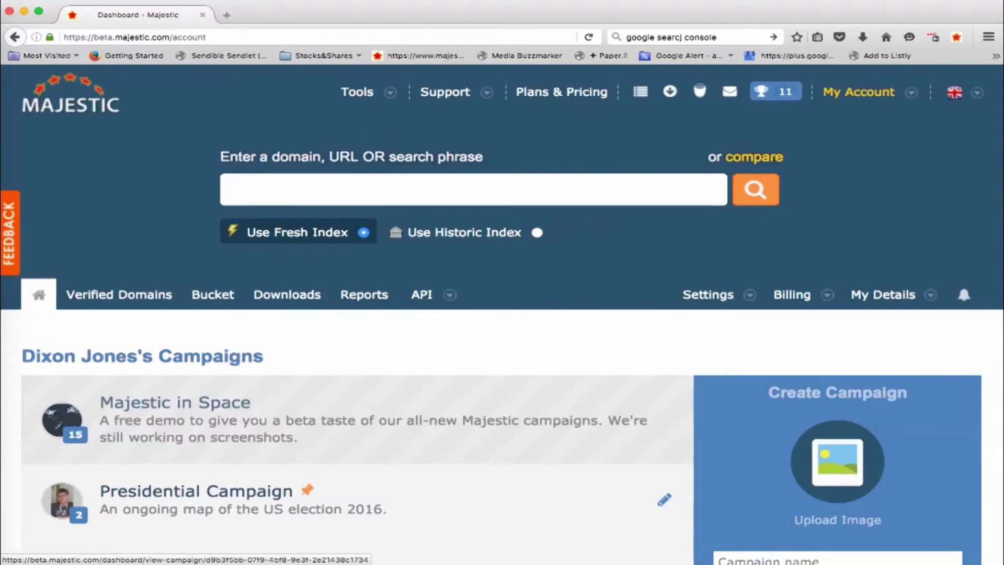
pyautogui.click(196, 492)
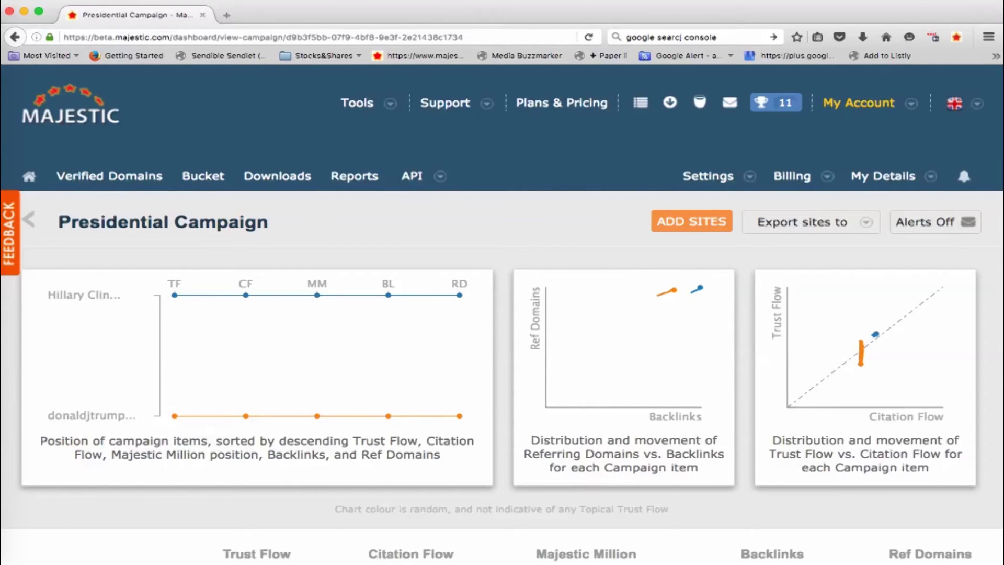
pyautogui.scroll(-2, 503, 314)
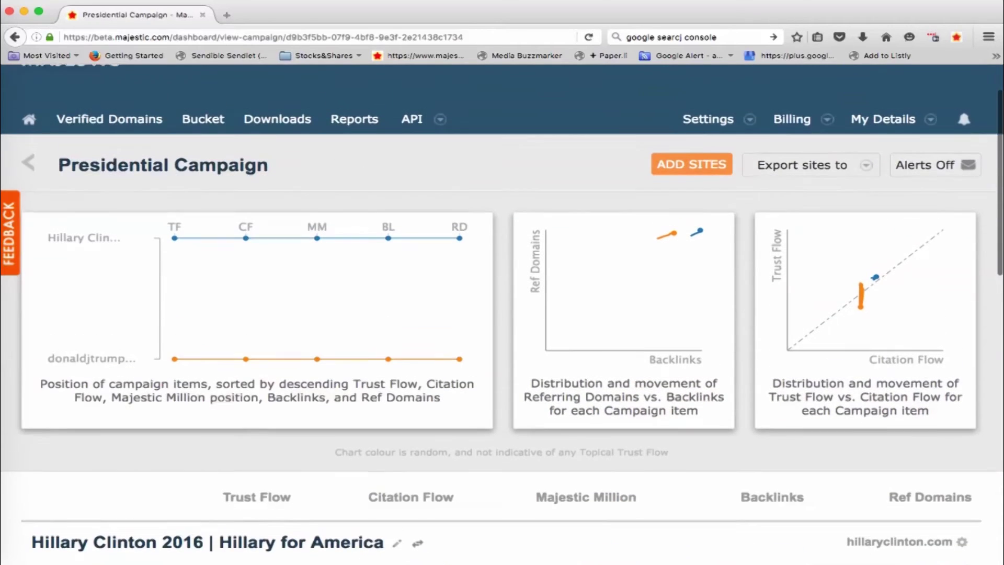
pyautogui.scroll(-1, 502, 313)
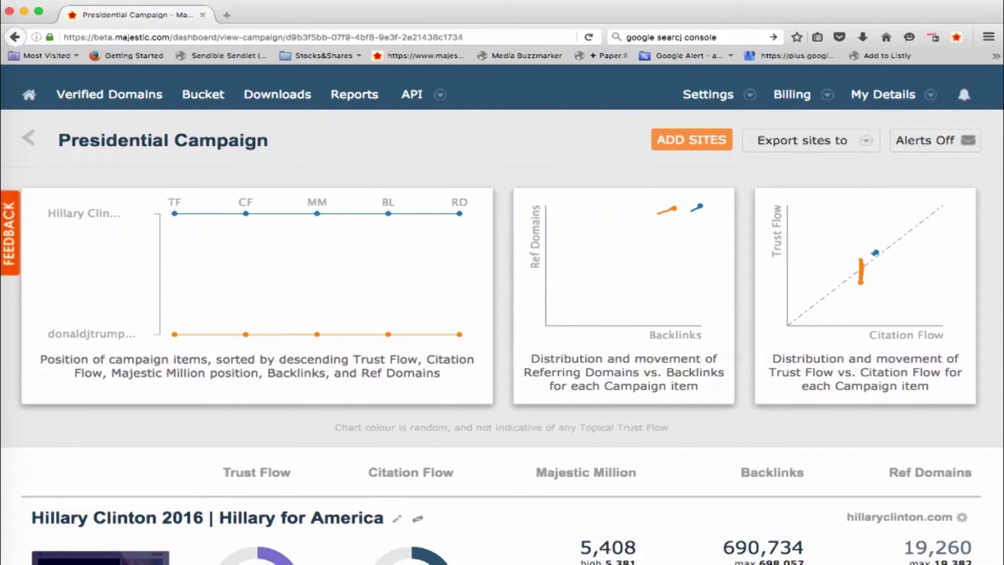
# - Open the Society/Politics Trust Flow tracking data for hillaryclinton.com and switch to its Flow Metrics tracking graph
pyautogui.scroll(-10, 503, 314)
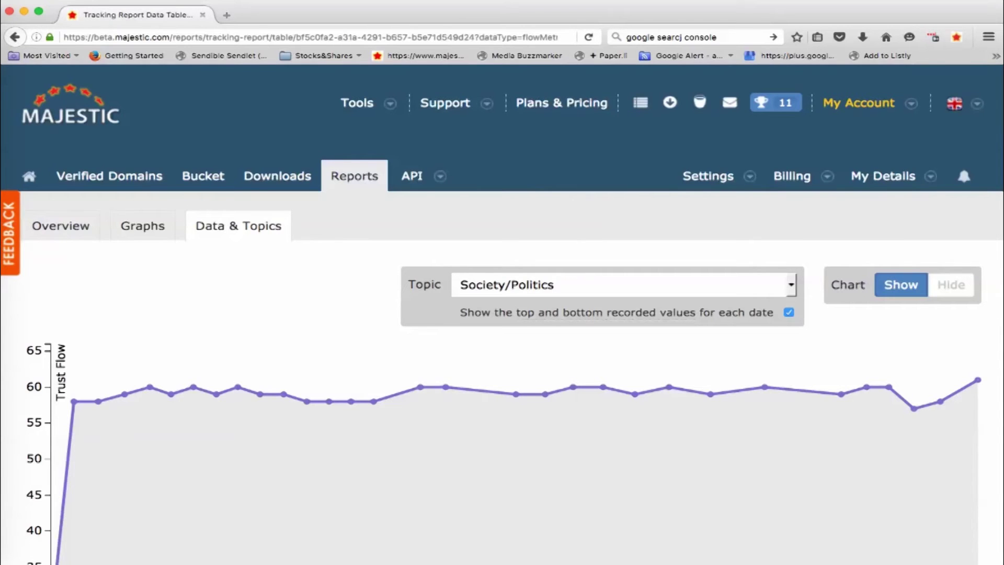
pyautogui.scroll(-5, 502, 314)
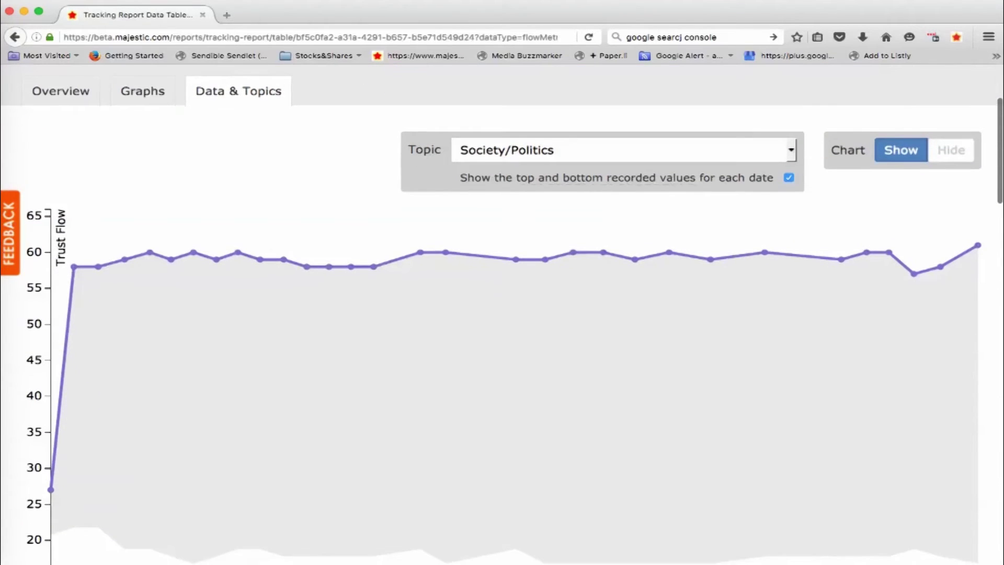
pyautogui.click(143, 91)
pyautogui.scroll(-7, 503, 314)
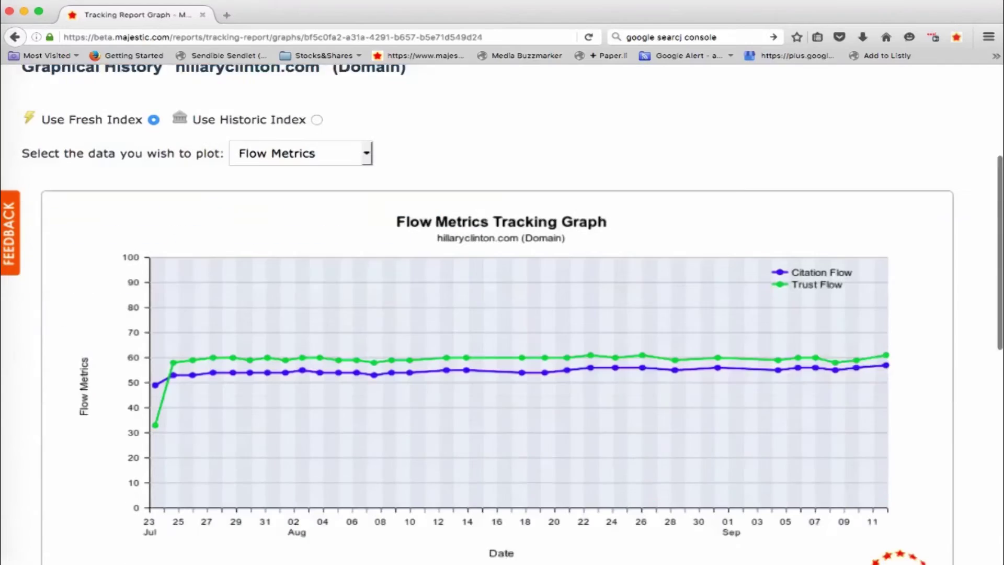
# - Look over the Flow Metrics tracking graph for hillaryclinton.com and return to the Presidential Campaign overview
pyautogui.scroll(-2, 503, 314)
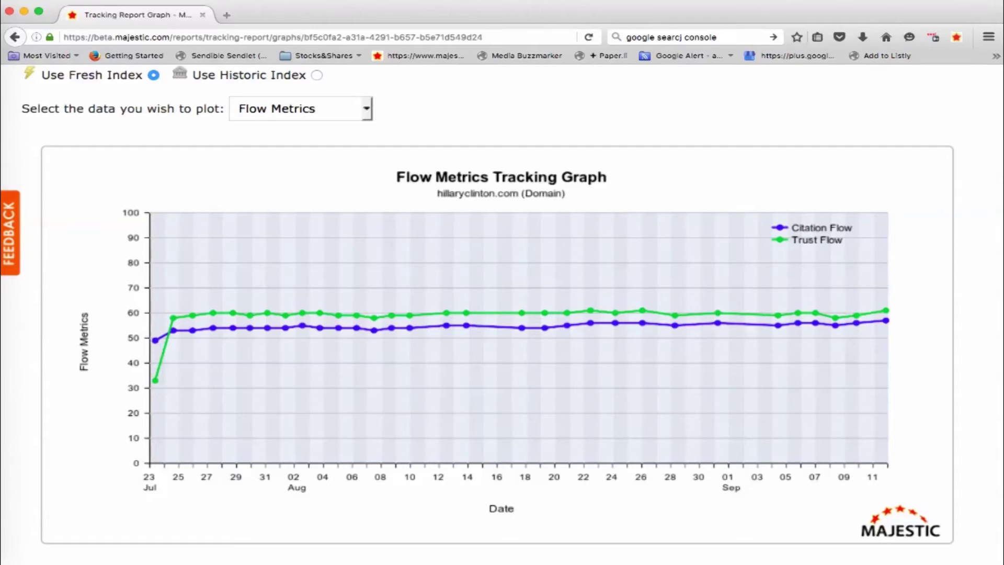
pyautogui.scroll(3, 503, 314)
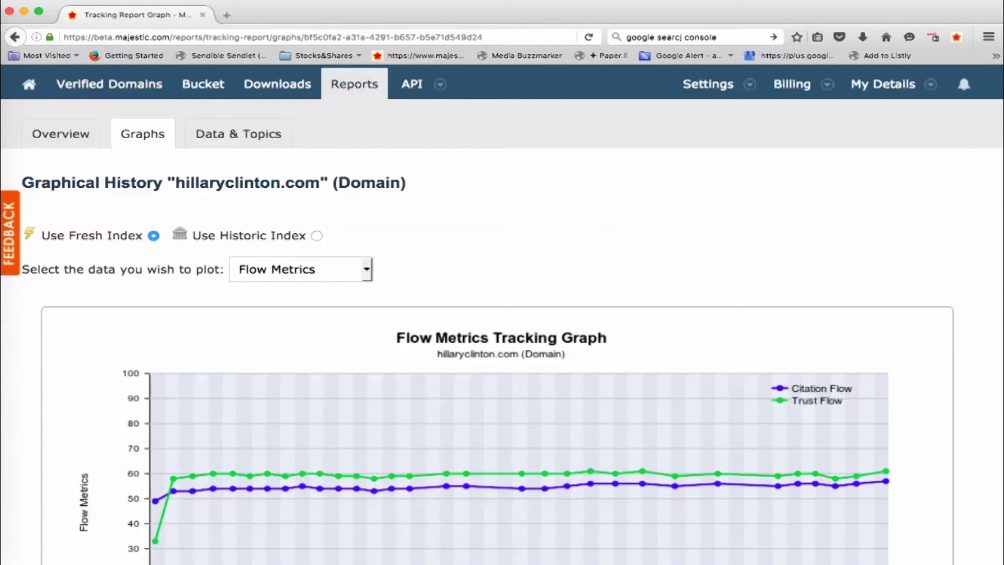
pyautogui.click(15, 37)
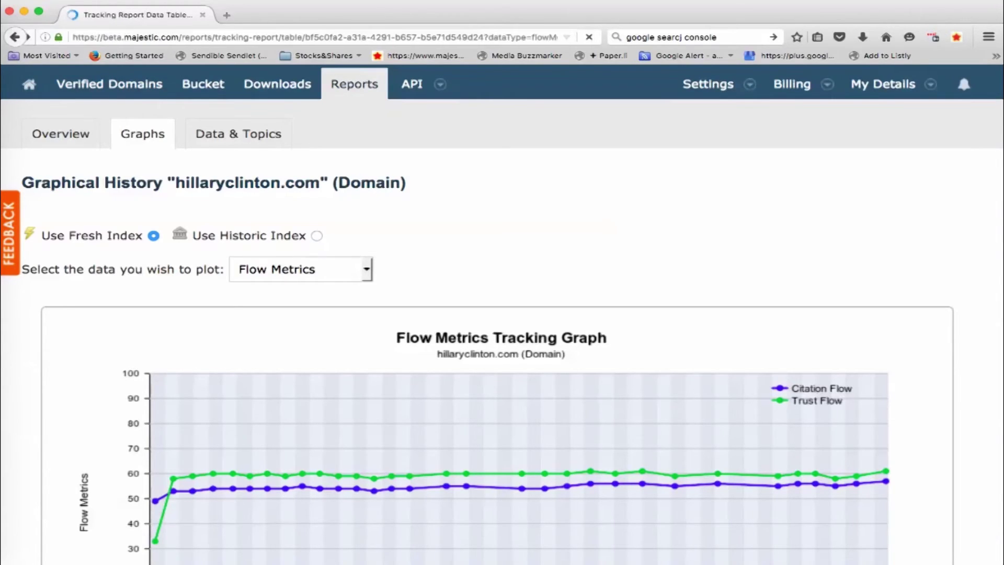
pyautogui.click(15, 37)
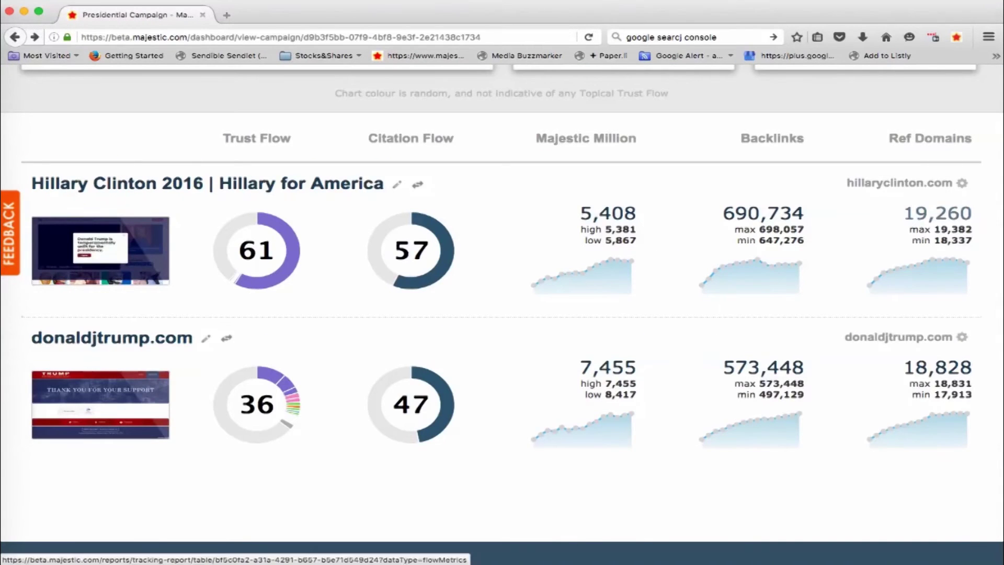
# - Leave the Presidential Campaign and go to the account dashboard listing all campaigns
pyautogui.scroll(5, 502, 314)
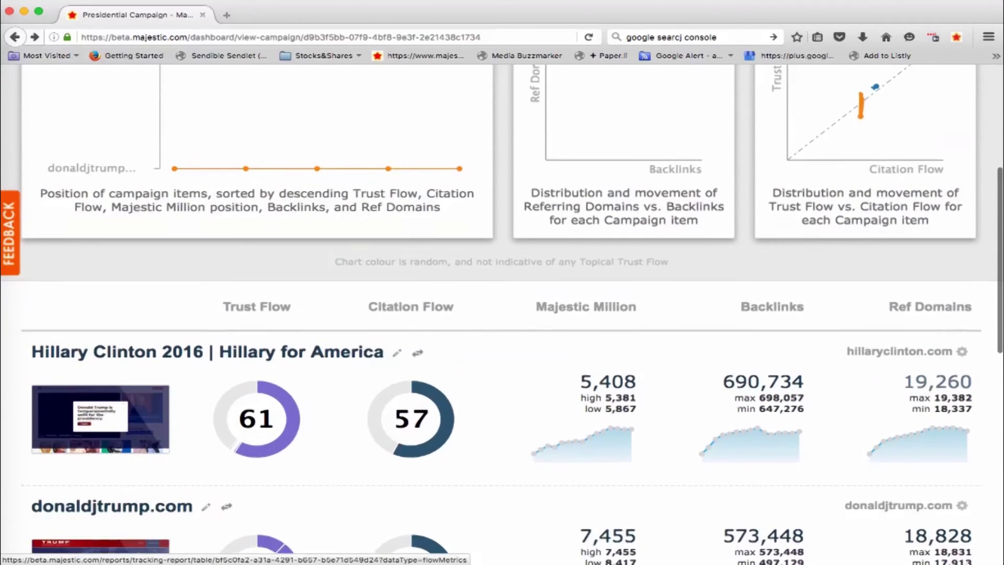
pyautogui.scroll(2, 503, 314)
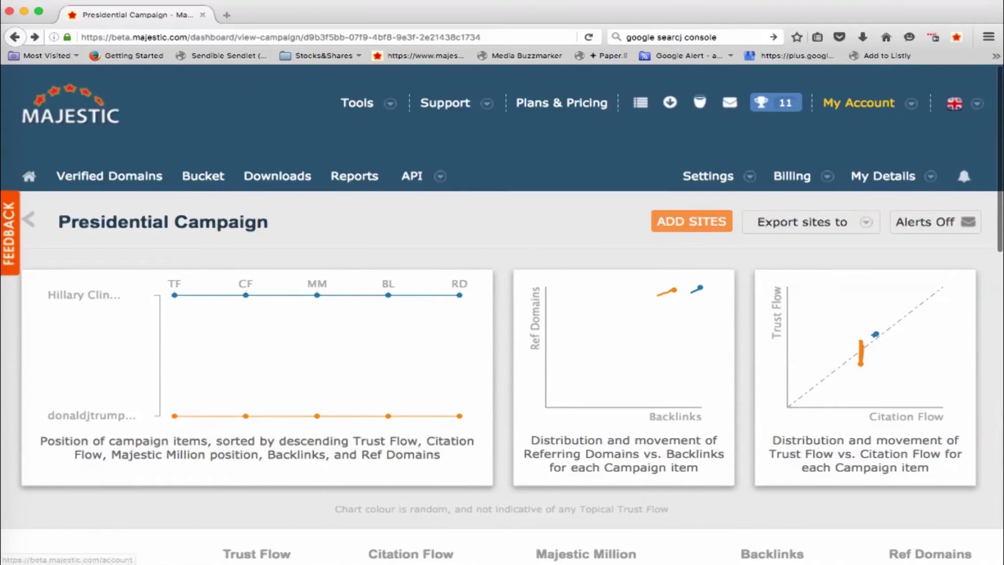
pyautogui.click(859, 102)
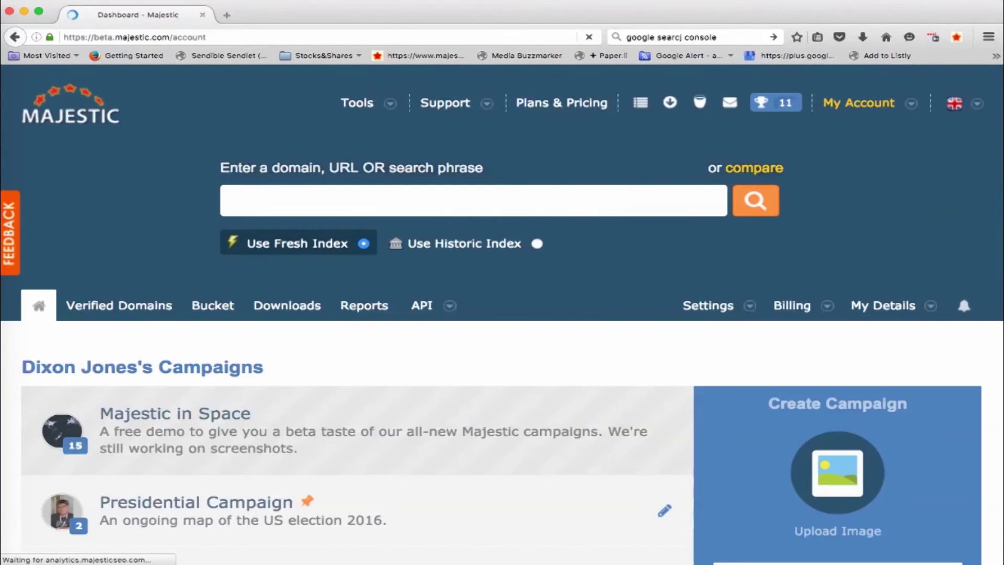
# - Create a campaign named "nfu" with the description "National Farmers Union"
pyautogui.scroll(-3, 364, 305)
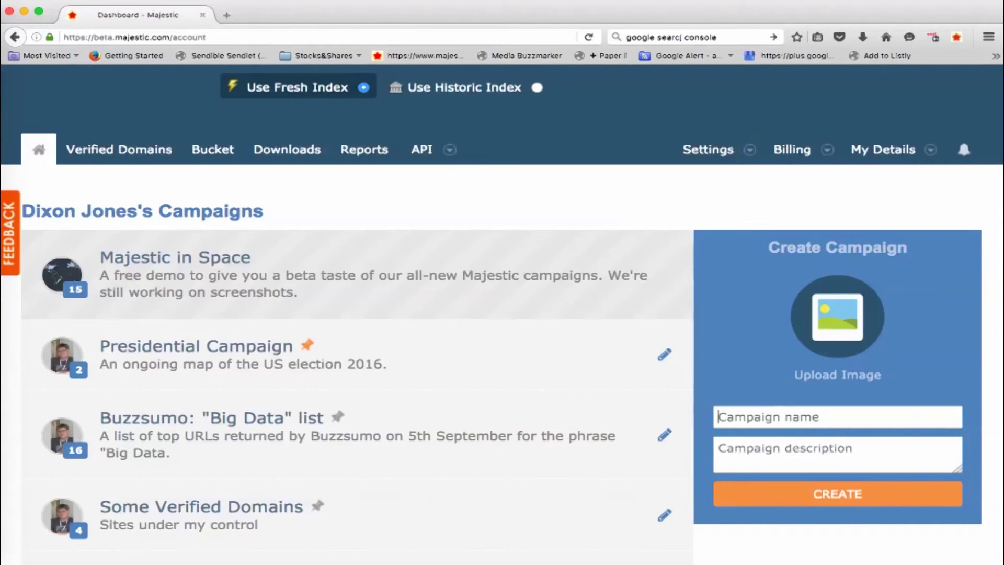
pyautogui.write('nf')
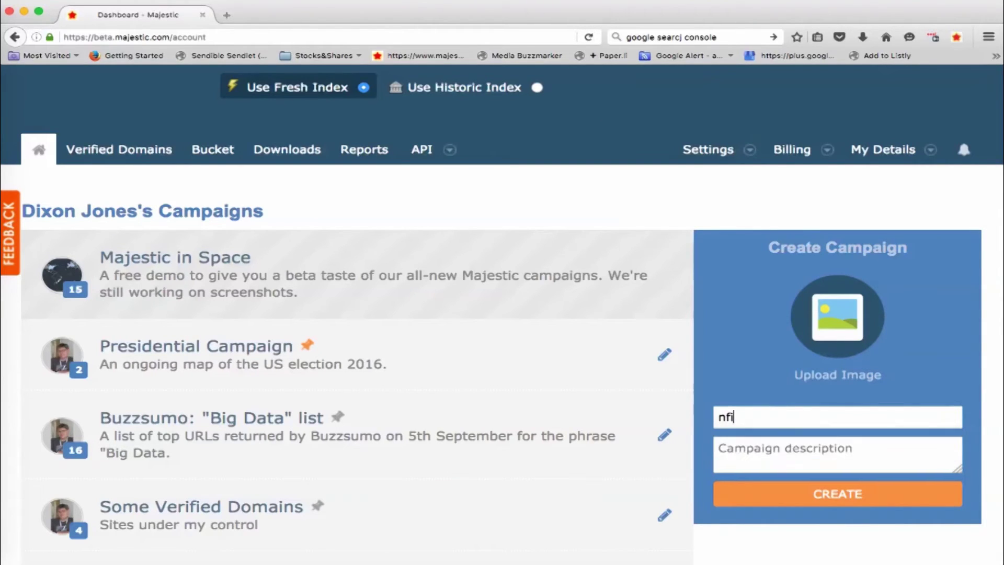
pyautogui.write('u')
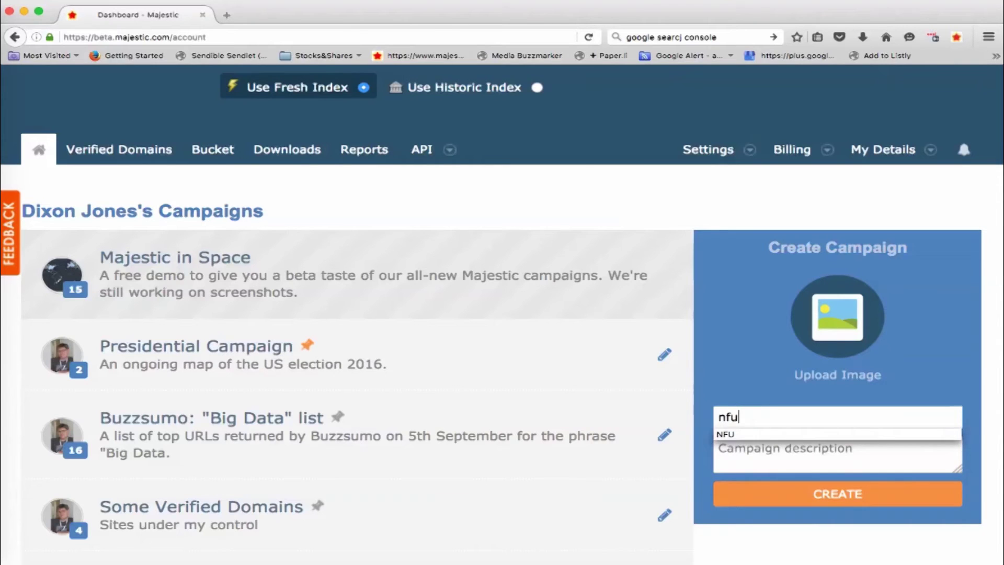
pyautogui.press('Tab')
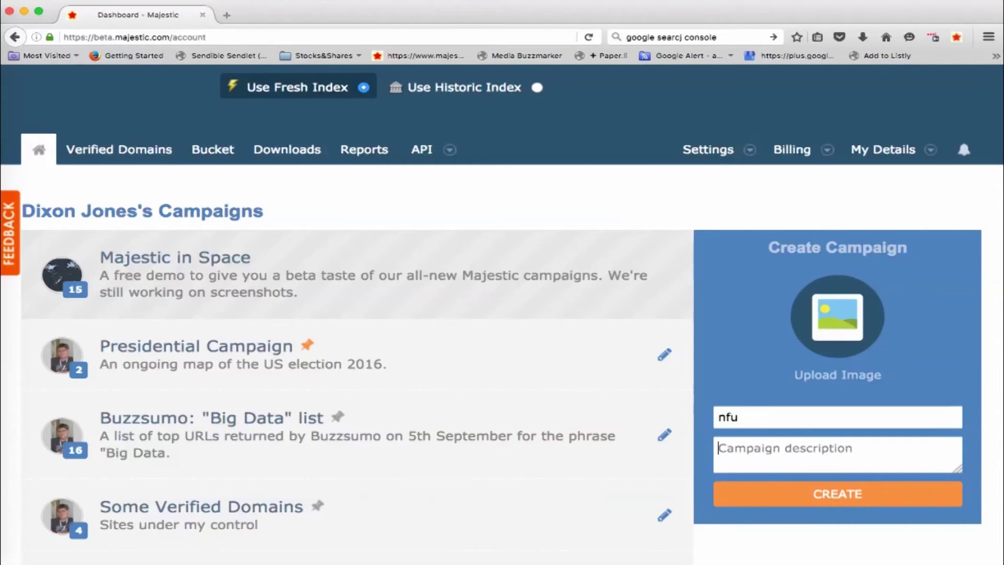
pyautogui.write('Nati')
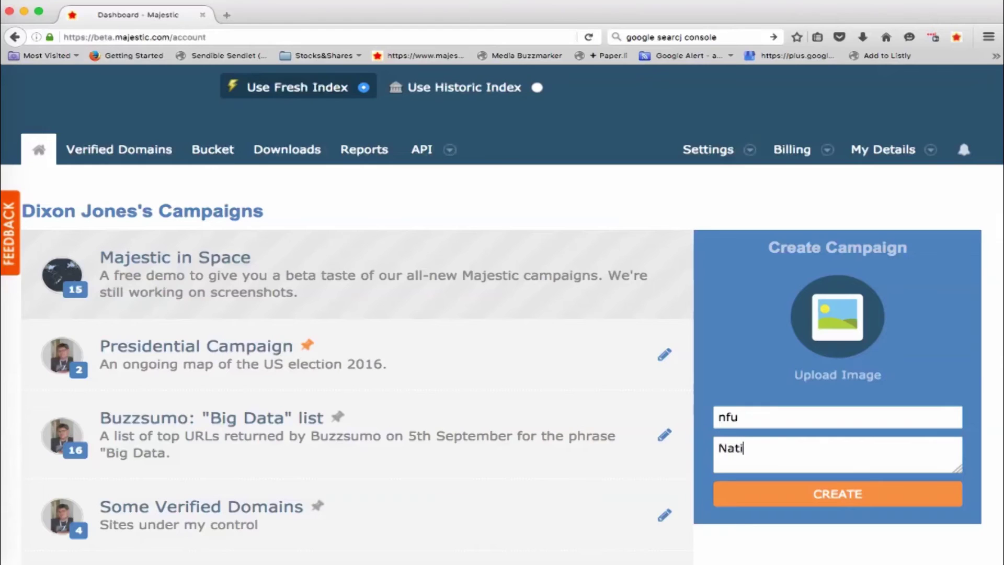
pyautogui.write('onal Farmers Union')
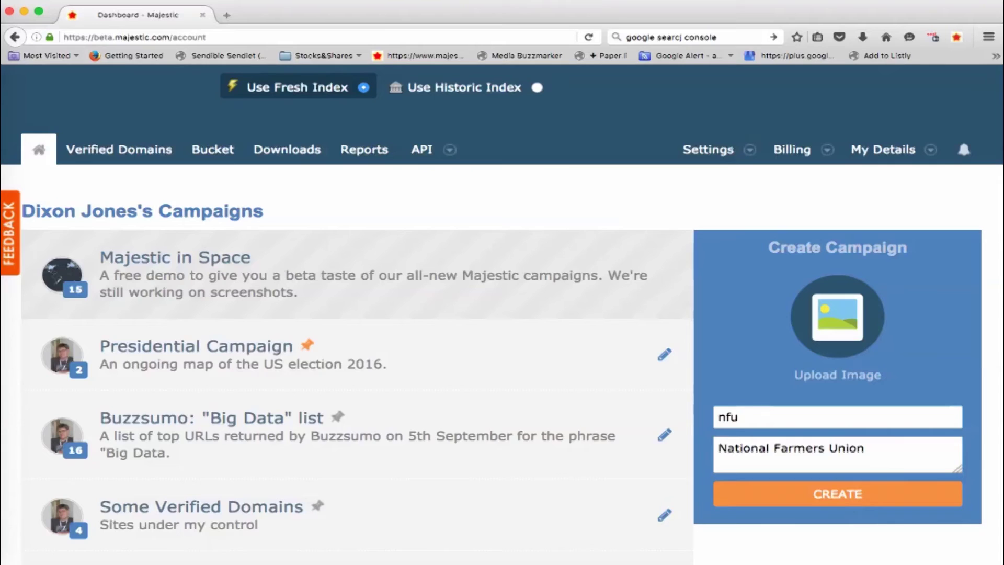
pyautogui.press('Return')
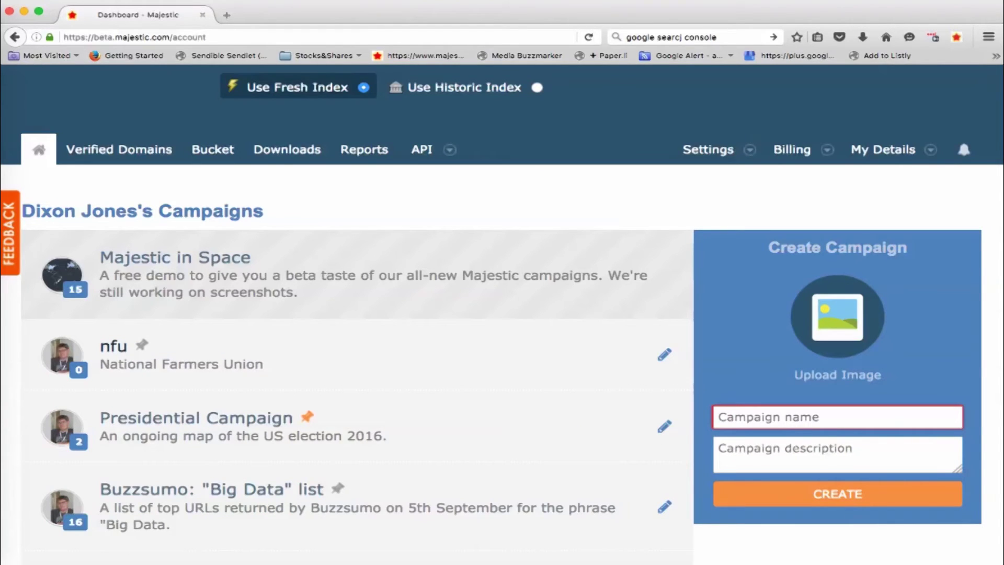
# - Open the nfu campaign and enter nfu.org, nfu.com and nfu.co.uk as domains to track, one per line
pyautogui.click(113, 346)
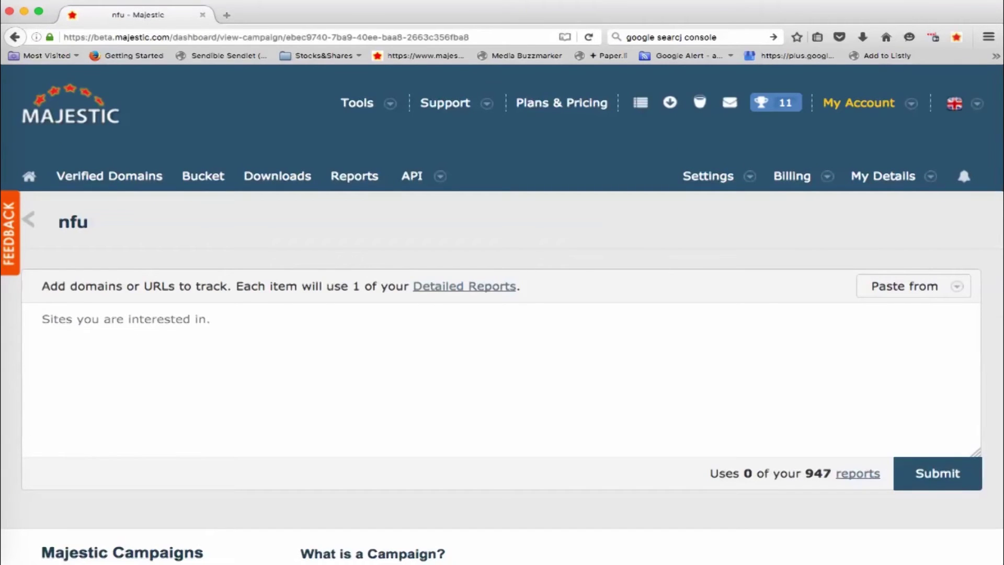
pyautogui.write('nfu.org')
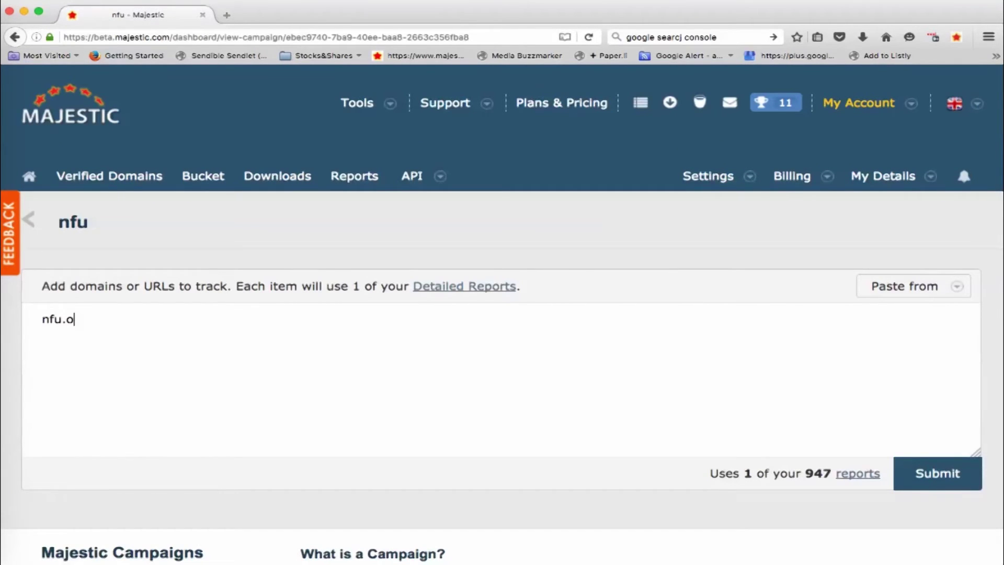
pyautogui.press('Return')
pyautogui.write('nfu.com')
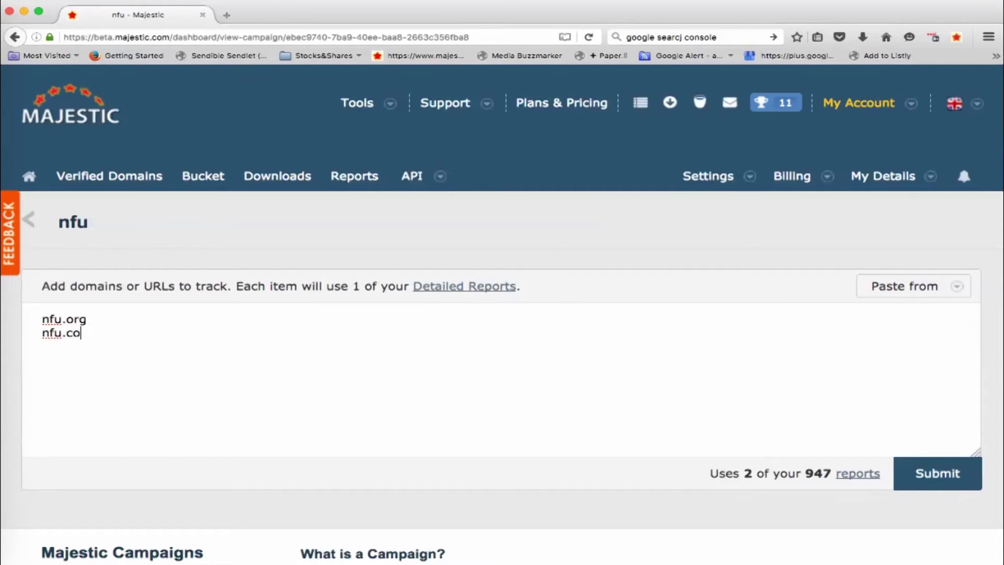
pyautogui.press('Return')
pyautogui.write('nfu.d')
pyautogui.write('o.uk')
pyautogui.press('Return')
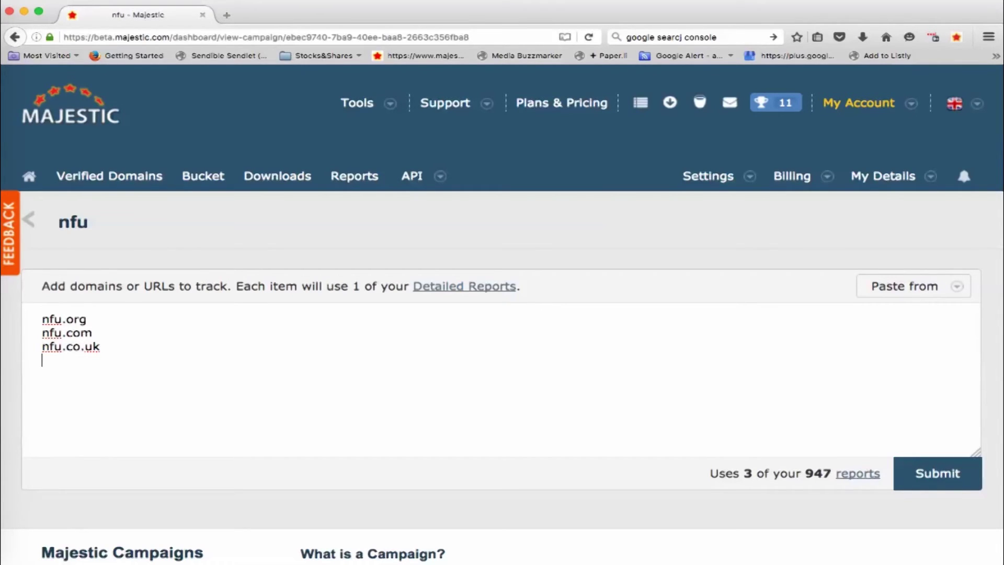
# - Add nfu.org.uk and nfu.net to the list of domains to track and submit the list
pyautogui.write('nf')
pyautogui.write('u.org.uk')
pyautogui.press('Return')
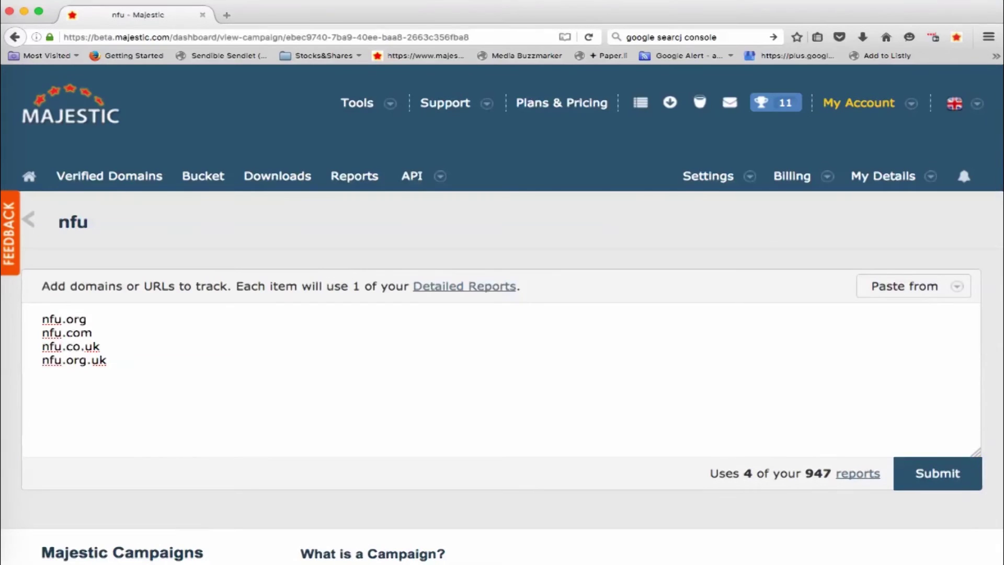
pyautogui.write('nf')
pyautogui.press('BackSpace')
pyautogui.write('fu.net')
pyautogui.hotkey('ctrl', 'Return')
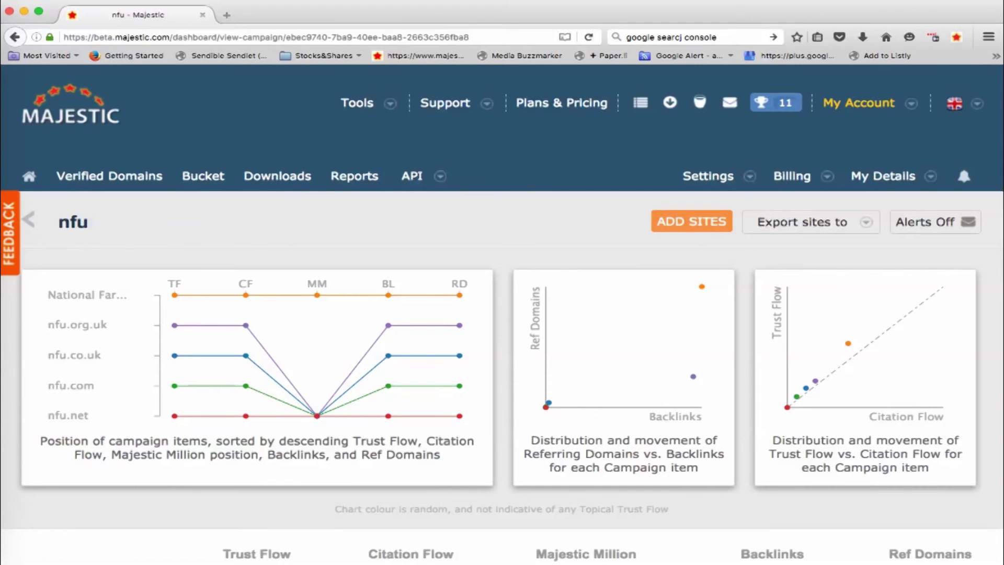
# - Examine the nfu campaign's position and distribution charts and compare each domain's Trust Flow, Citation Flow, backlinks and referring domains
pyautogui.scroll(-7, 502, 314)
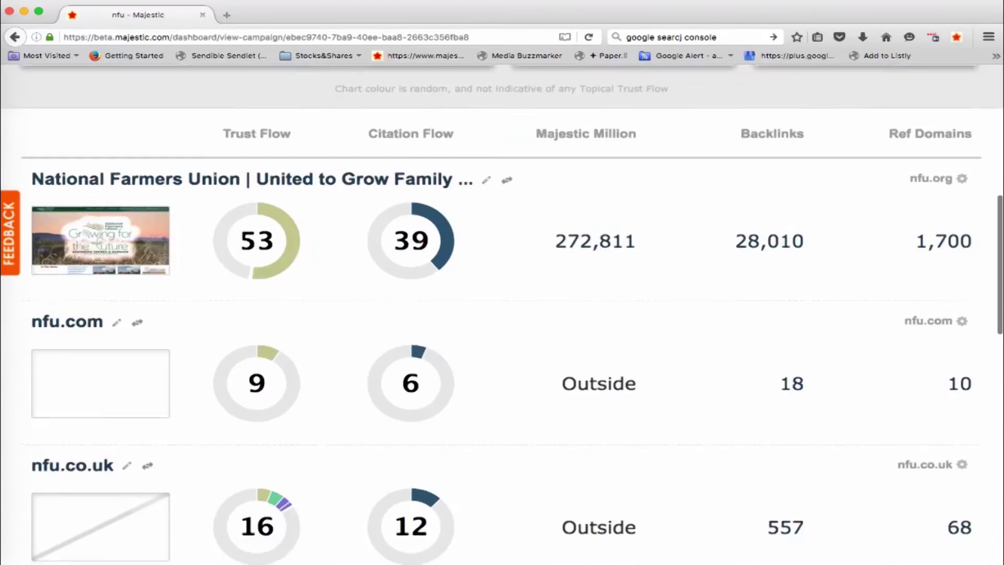
pyautogui.scroll(-4, 502, 314)
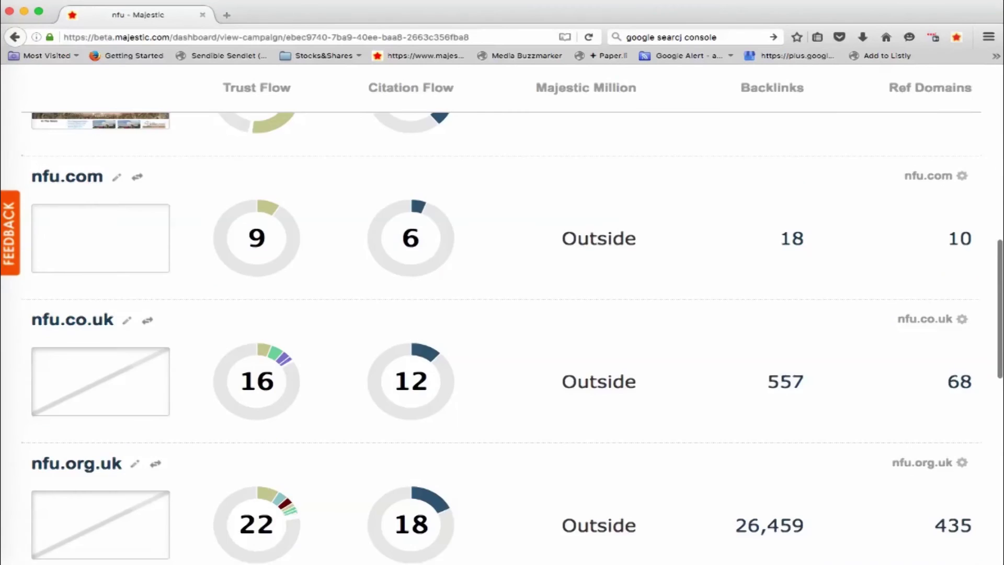
pyautogui.scroll(5, 502, 314)
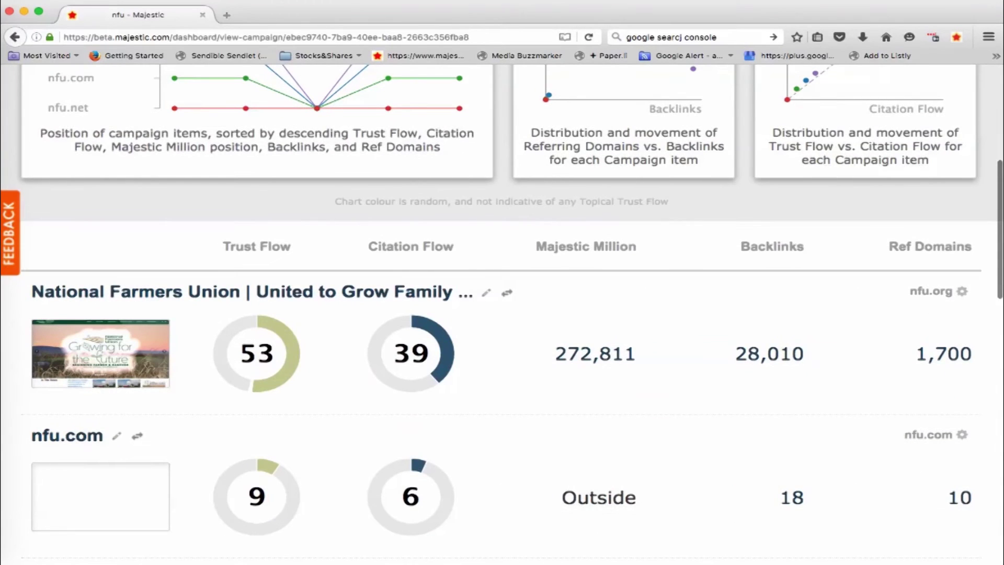
pyautogui.scroll(1, 502, 314)
pyautogui.scroll(-1, 503, 314)
pyautogui.scroll(1, 503, 314)
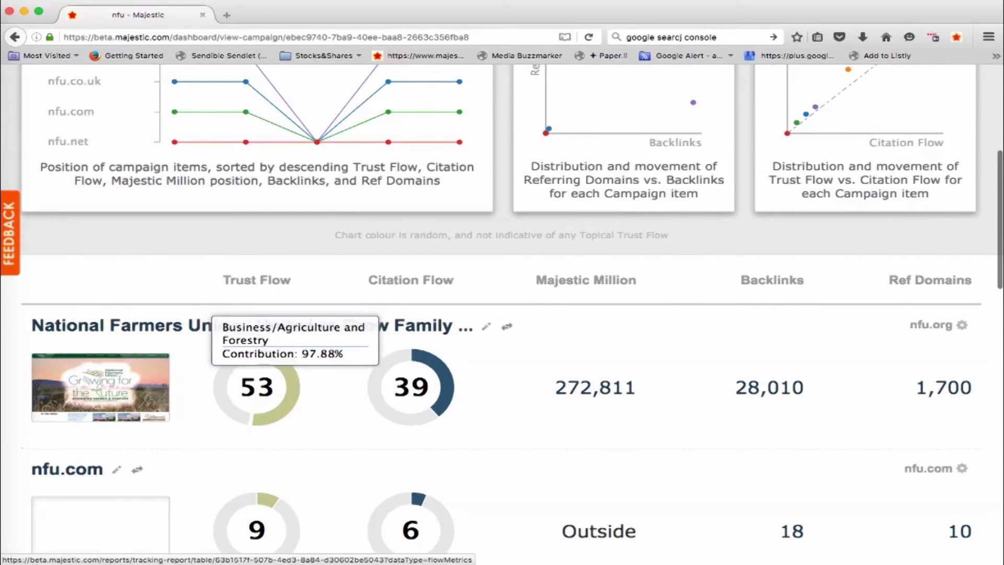
pyautogui.scroll(-1, 503, 314)
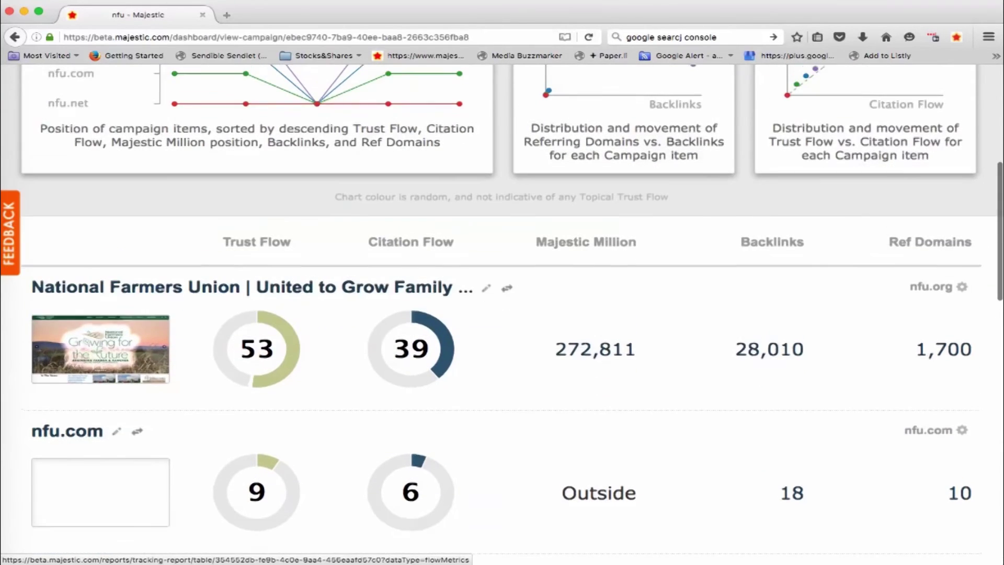
pyautogui.scroll(1, 502, 315)
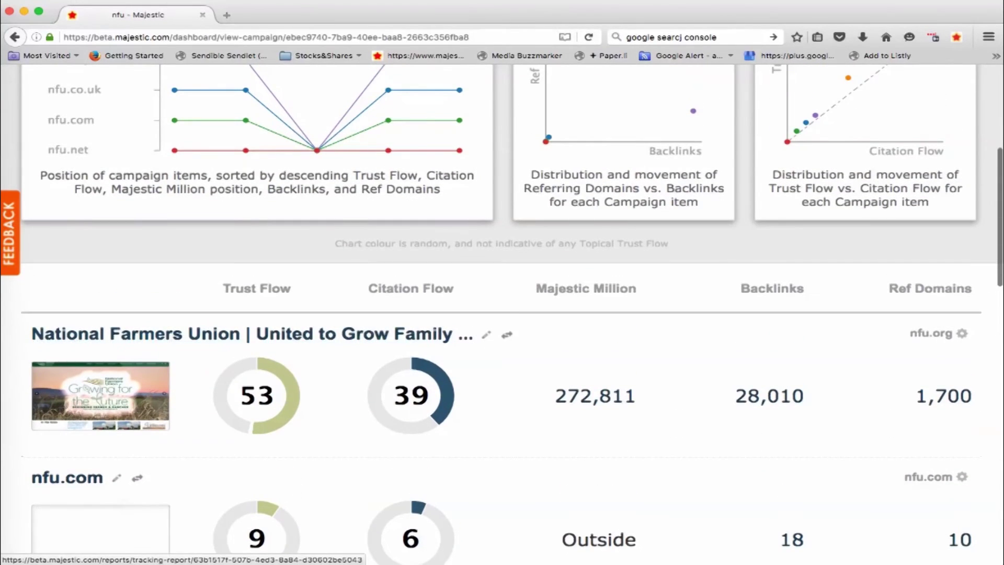
pyautogui.scroll(-1, 487, 310)
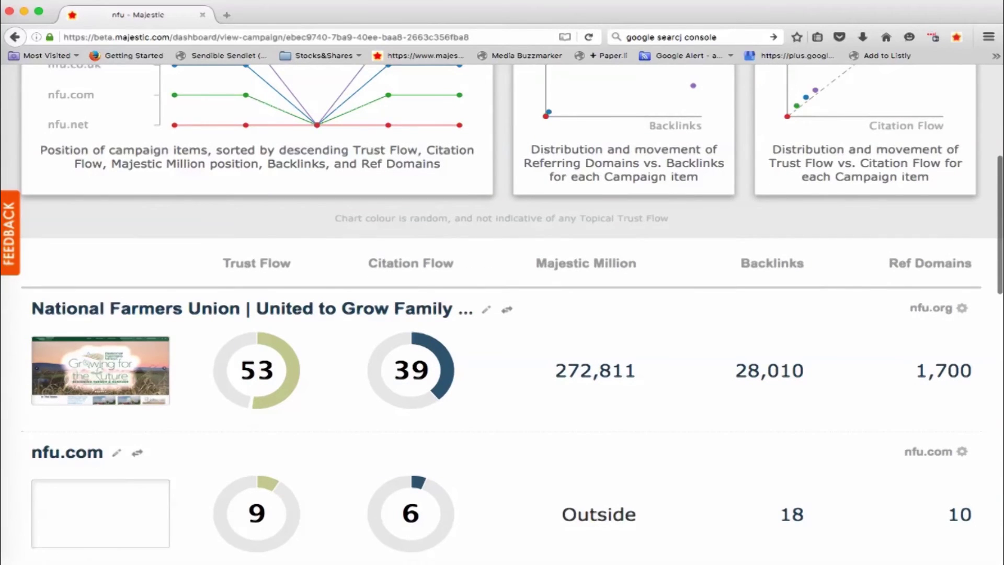
pyautogui.scroll(1, 503, 314)
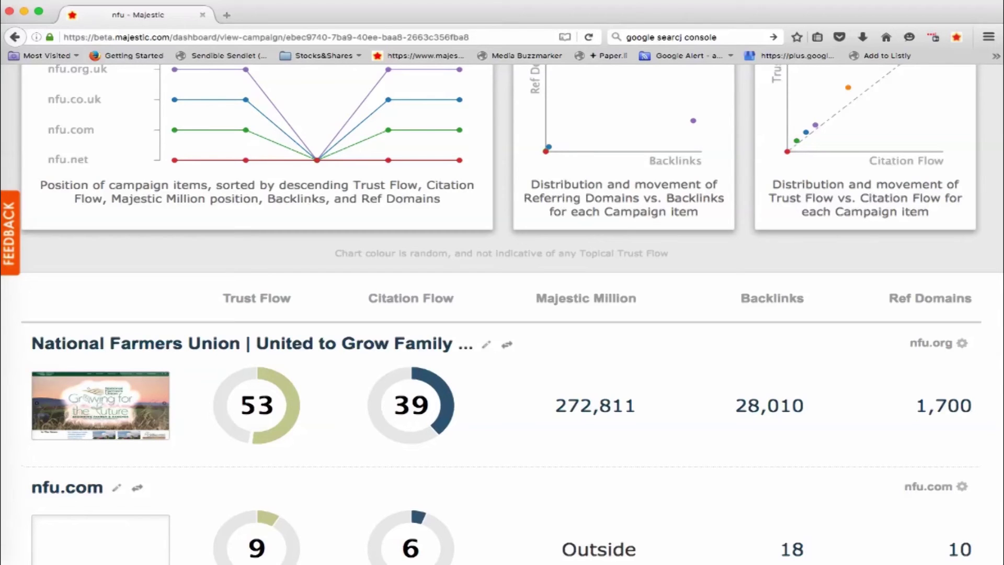
pyautogui.scroll(1, 502, 314)
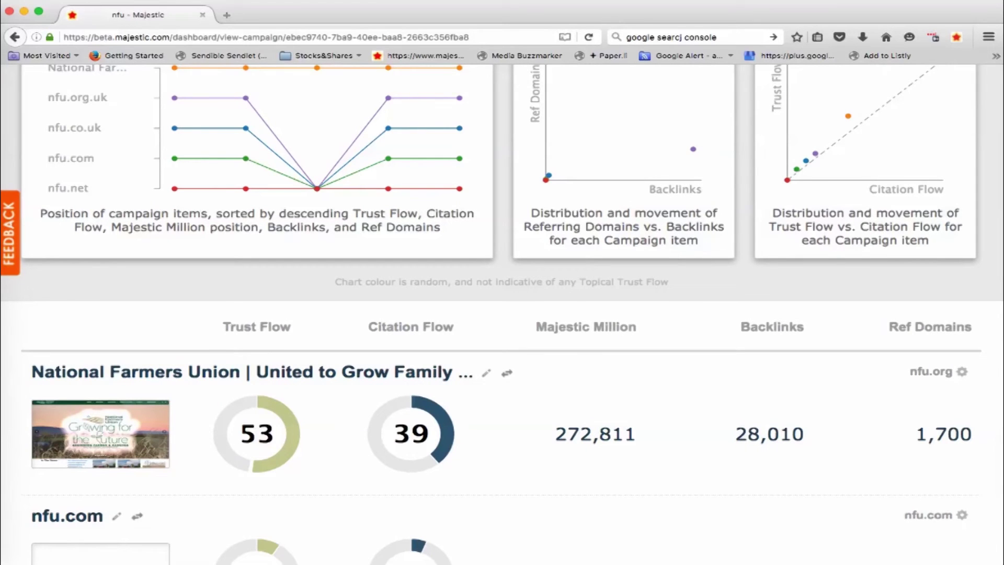
pyautogui.scroll(-2, 503, 315)
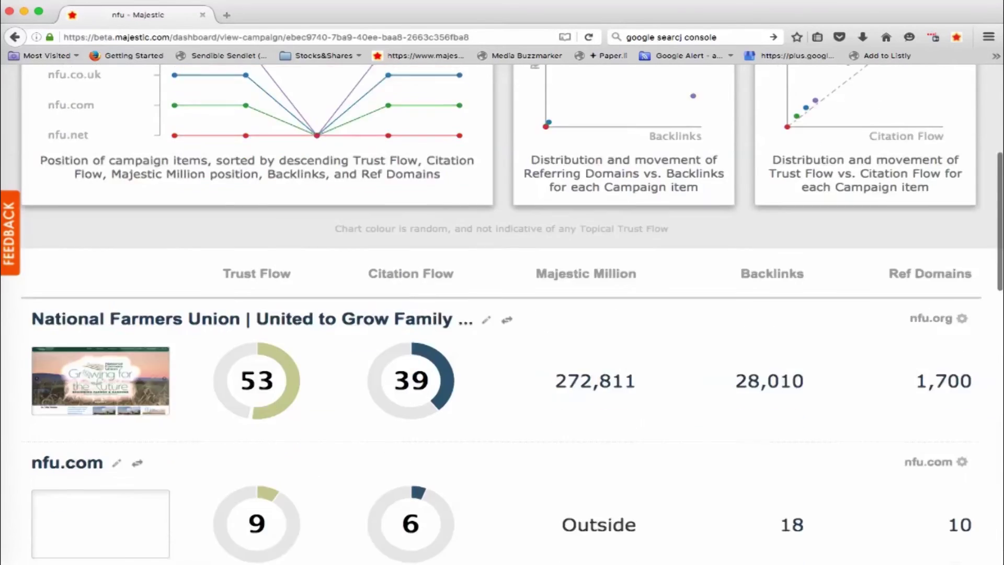
pyautogui.scroll(3, 503, 314)
pyautogui.scroll(-7, 502, 314)
pyautogui.scroll(12, 502, 315)
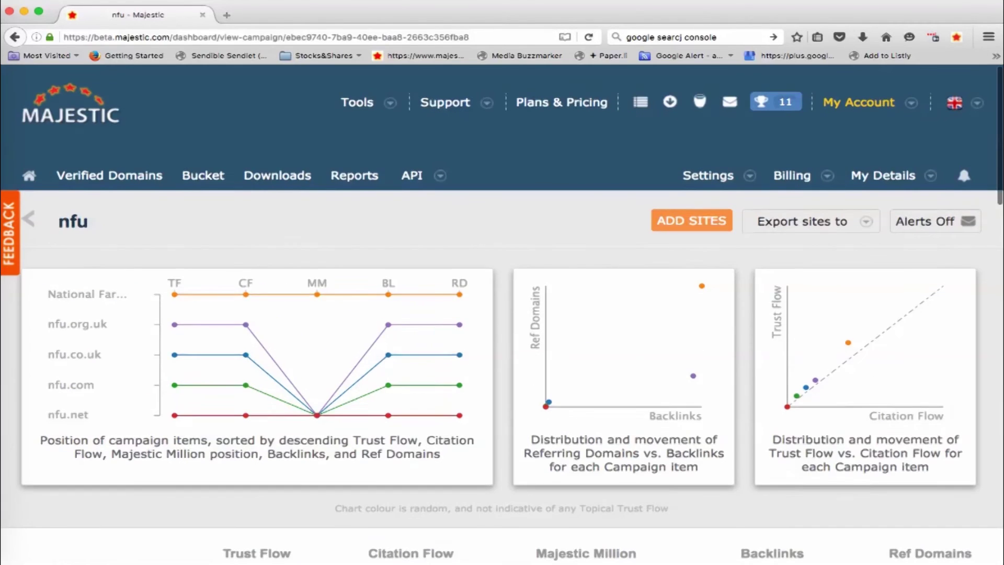
# - Add the site nfu.biz to the nfu campaign and submit it for tracking
pyautogui.scroll(-3, 502, 314)
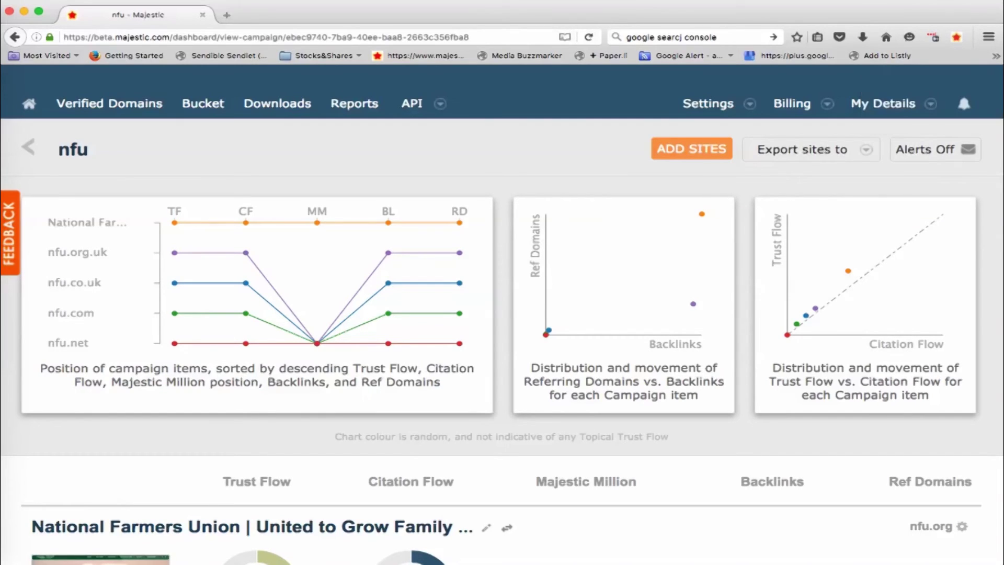
pyautogui.click(691, 149)
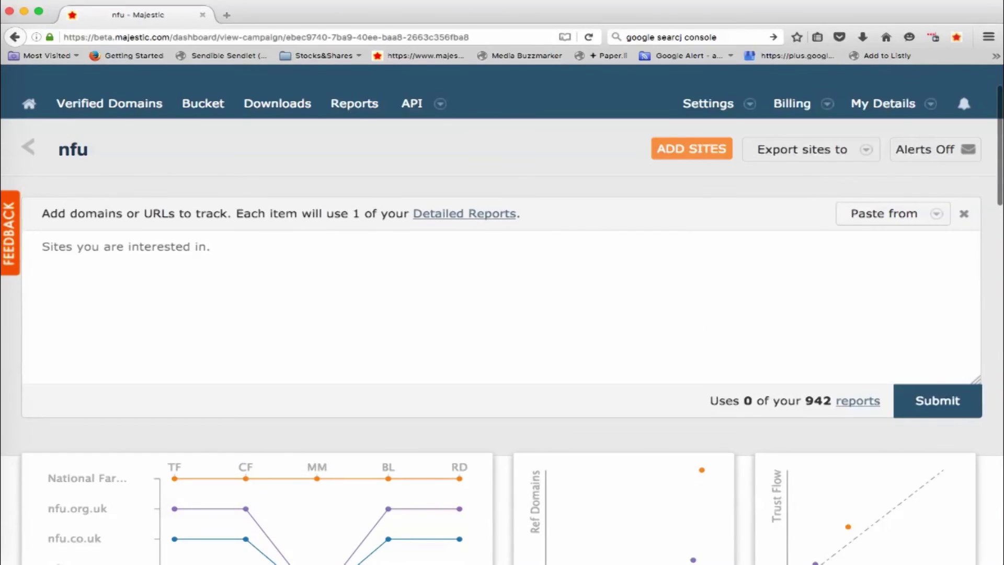
pyautogui.write('n')
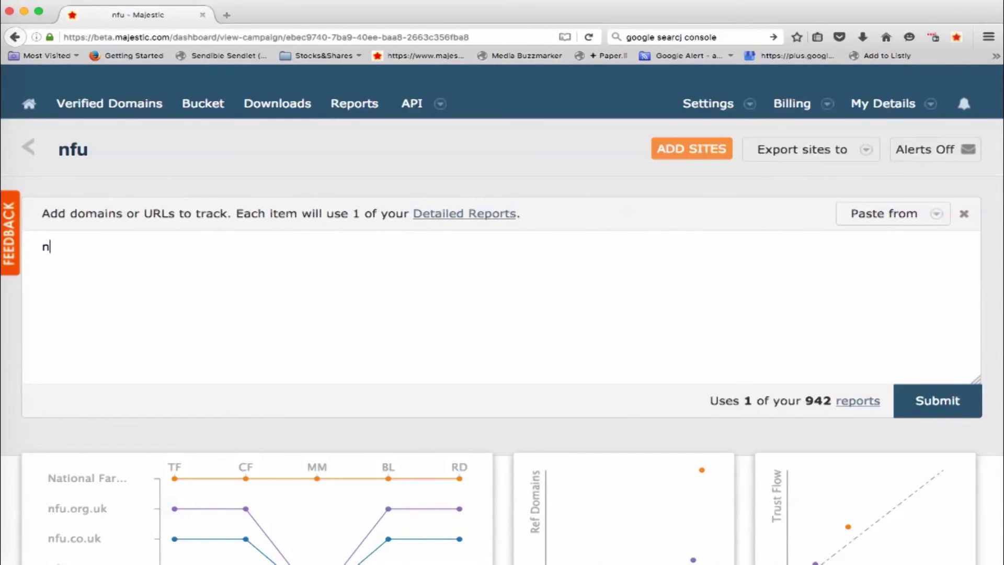
pyautogui.write('fu.biz')
pyautogui.press('Return')
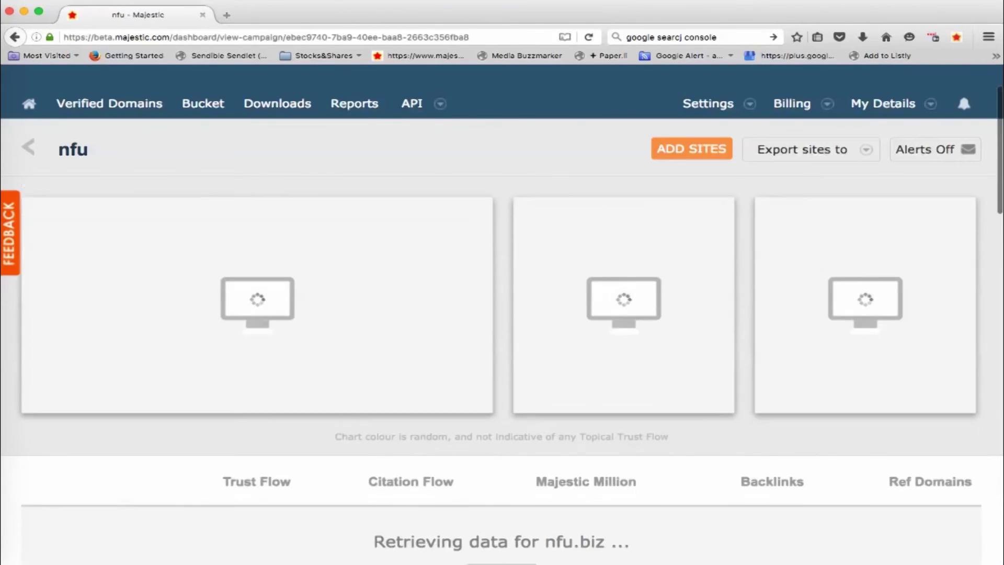
# - Review the nfu campaign's position and distribution charts with nfu.biz included
pyautogui.scroll(-1, 503, 314)
pyautogui.scroll(-1, 503, 314)
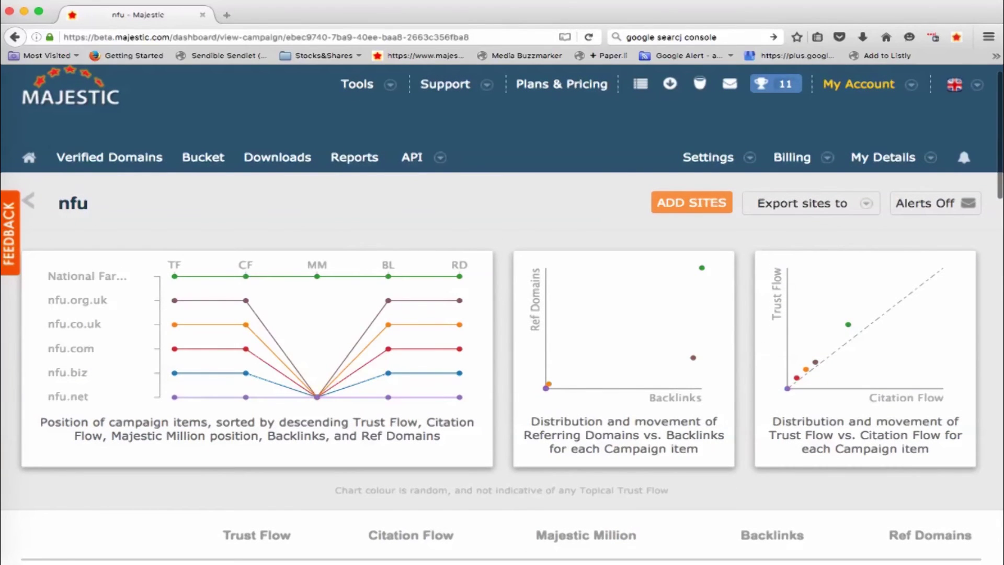
pyautogui.scroll(1, 502, 313)
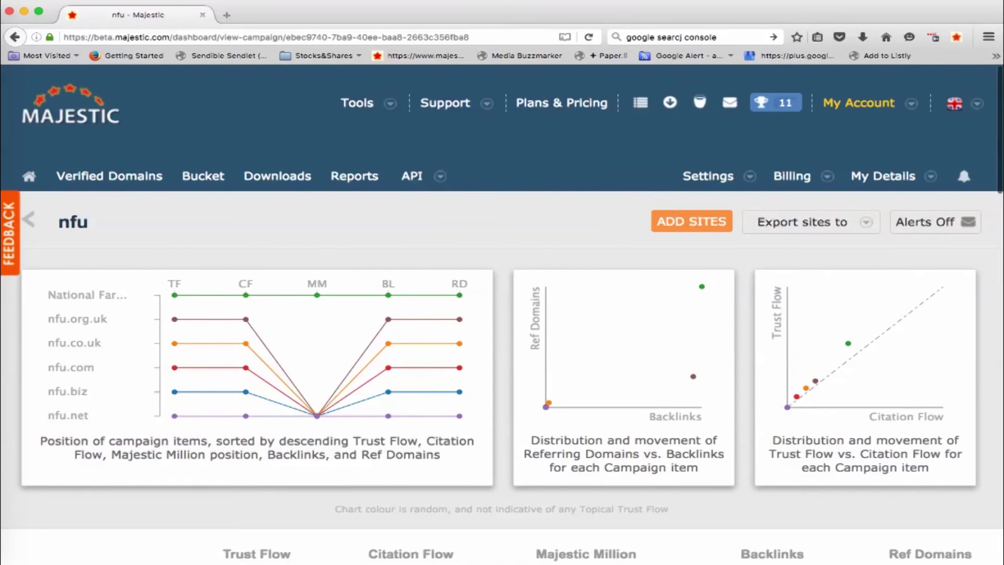
# - Reopen the nfu campaign from the campaigns list and view the paste sources offered for adding sites to track
pyautogui.click(29, 220)
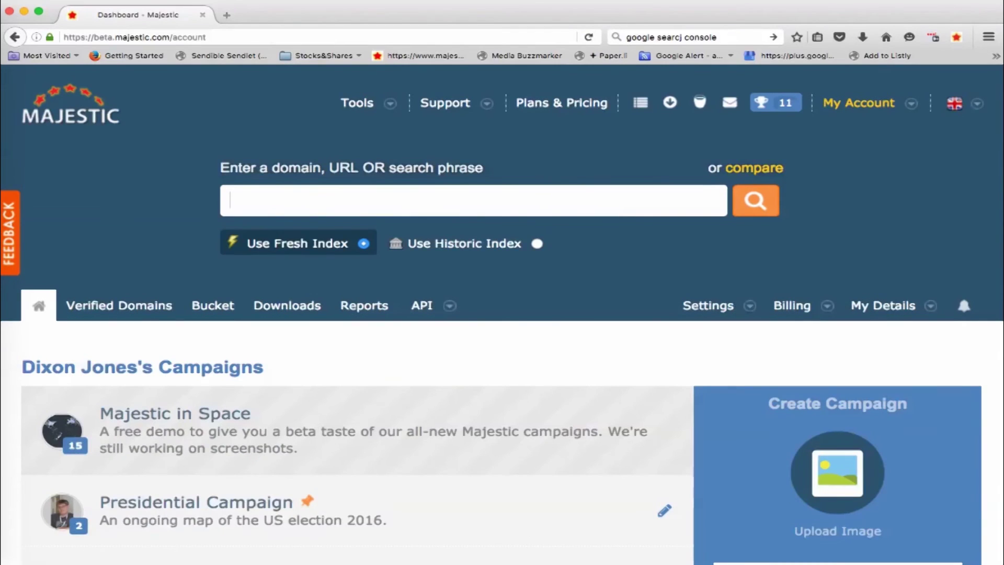
pyautogui.scroll(-3, 502, 314)
pyautogui.scroll(-3, 502, 315)
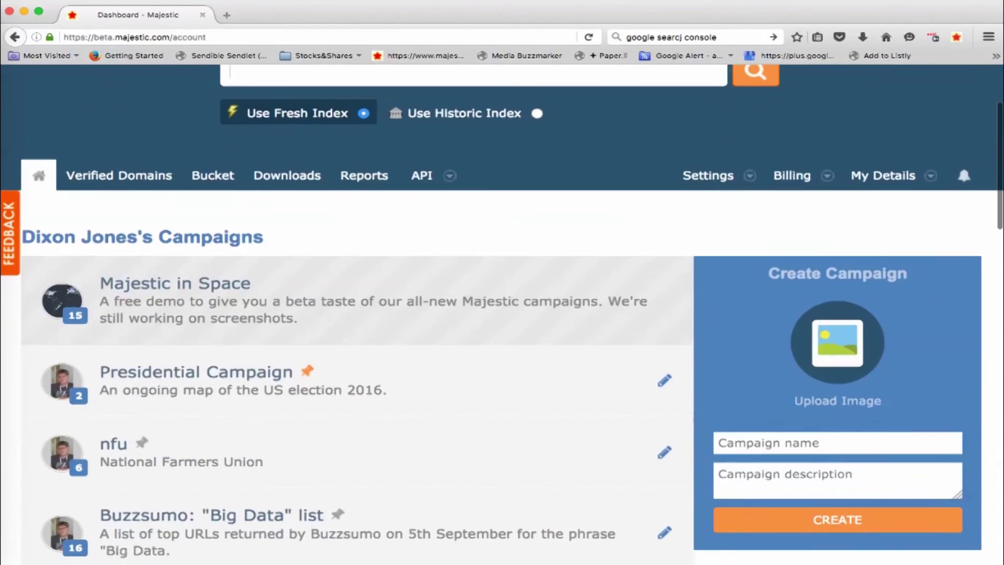
pyautogui.scroll(-2, 503, 314)
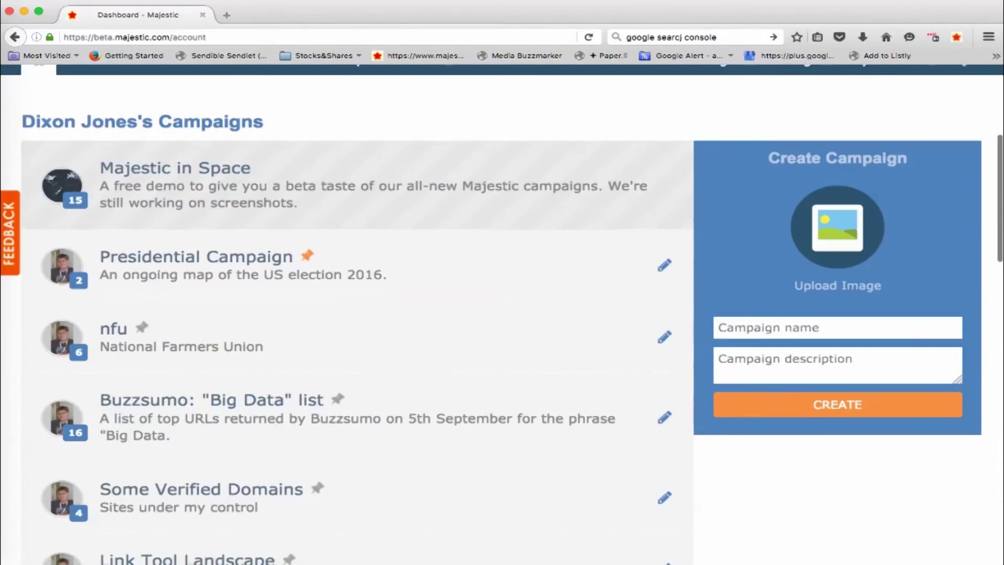
pyautogui.click(114, 343)
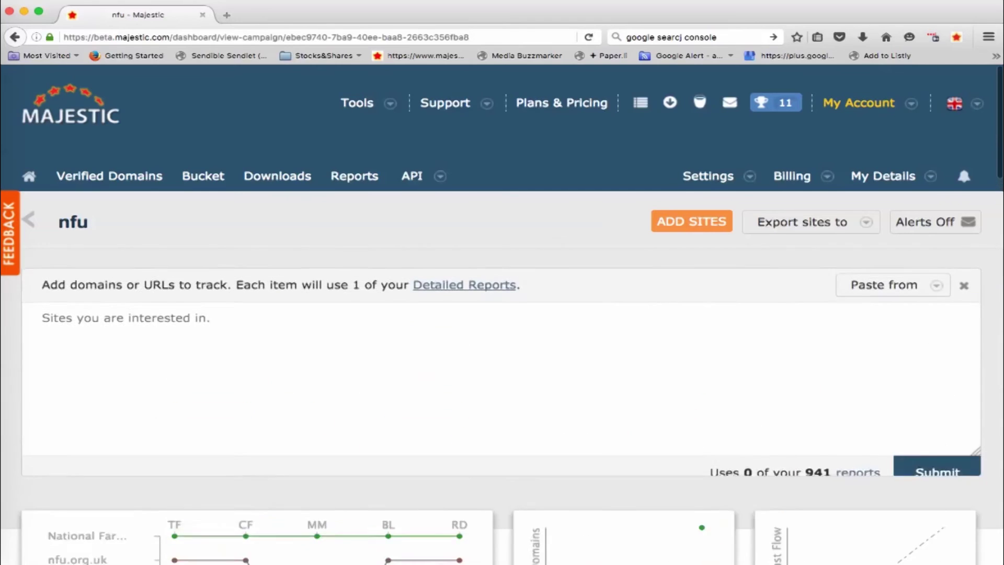
pyautogui.click(884, 286)
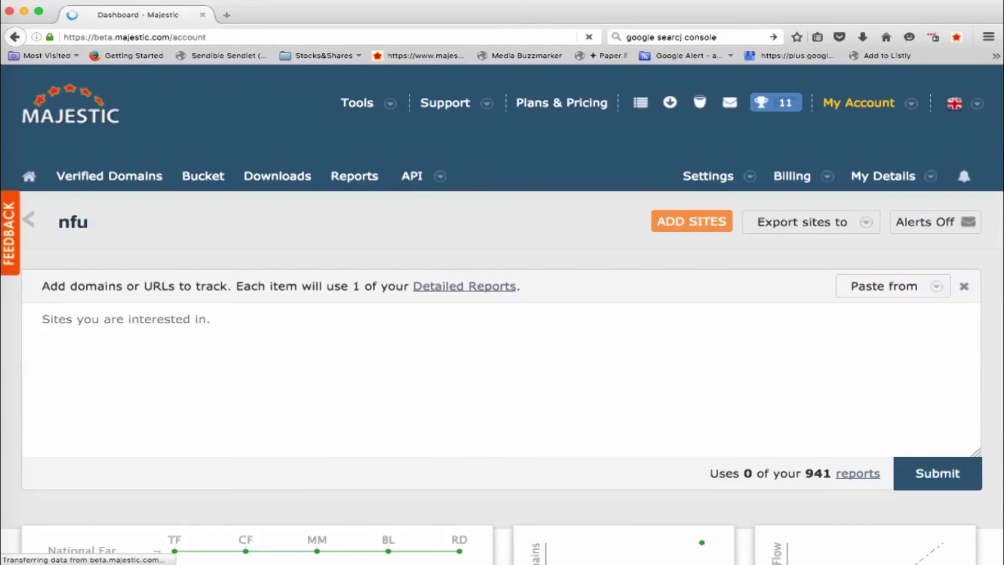
# - Return to the campaigns list and delete the nfu campaign together with all its sites
pyautogui.scroll(-3, 502, 314)
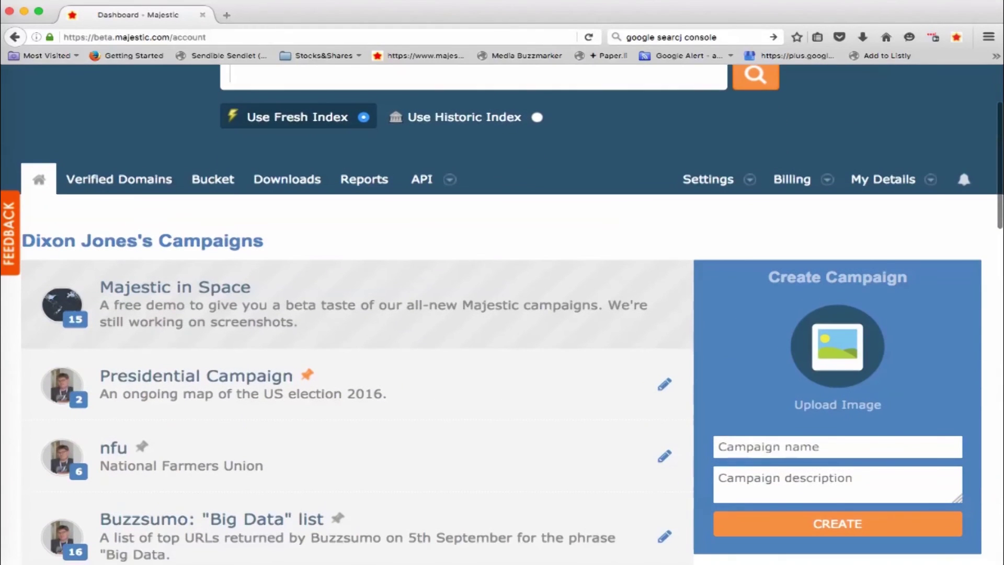
pyautogui.click(665, 456)
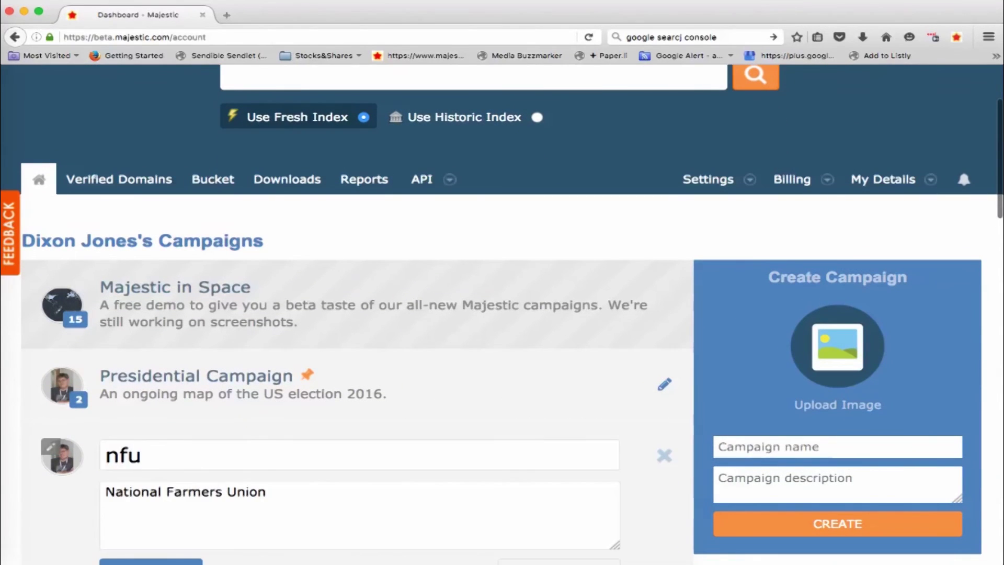
pyautogui.scroll(-3, 502, 315)
pyautogui.click(559, 433)
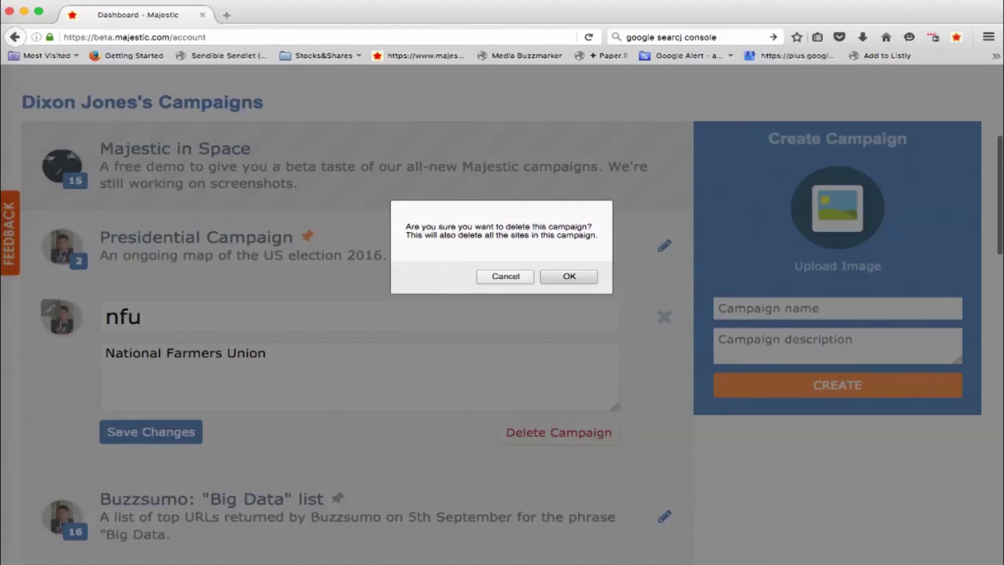
pyautogui.click(568, 277)
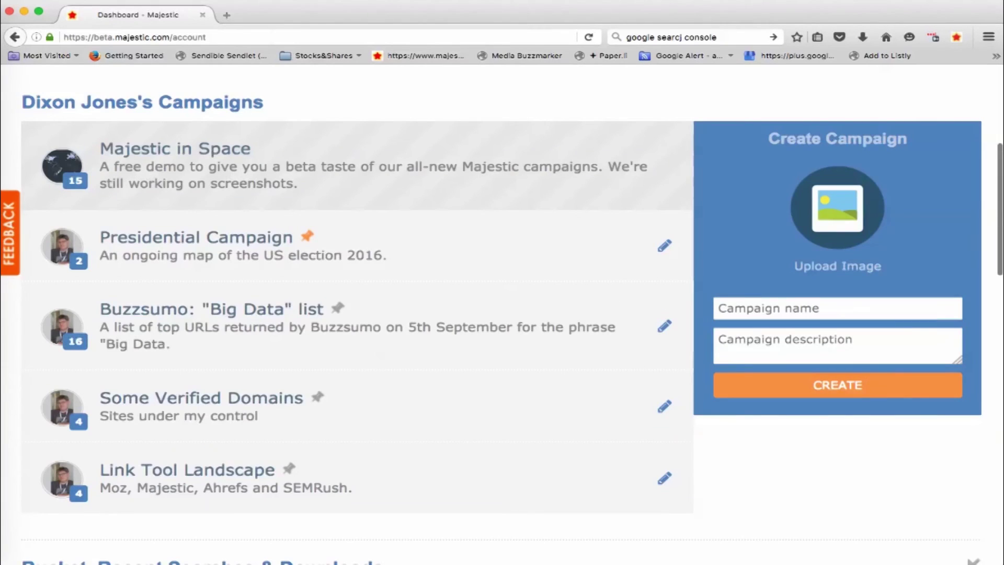
# - Open the Buzzsumo: "Big Data" list campaign and examine its position and distribution charts
pyautogui.scroll(1, 503, 314)
pyautogui.scroll(2, 502, 314)
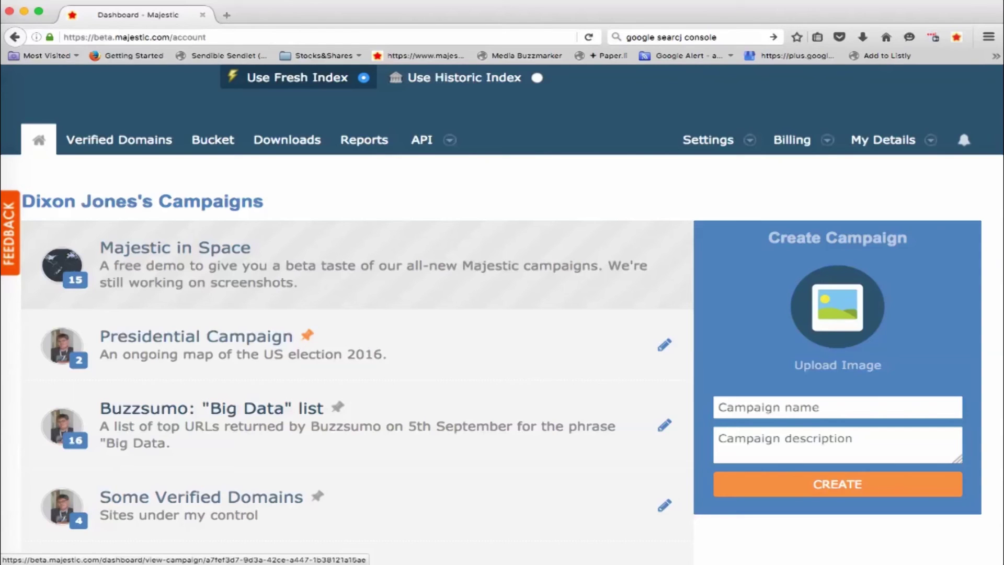
pyautogui.click(211, 409)
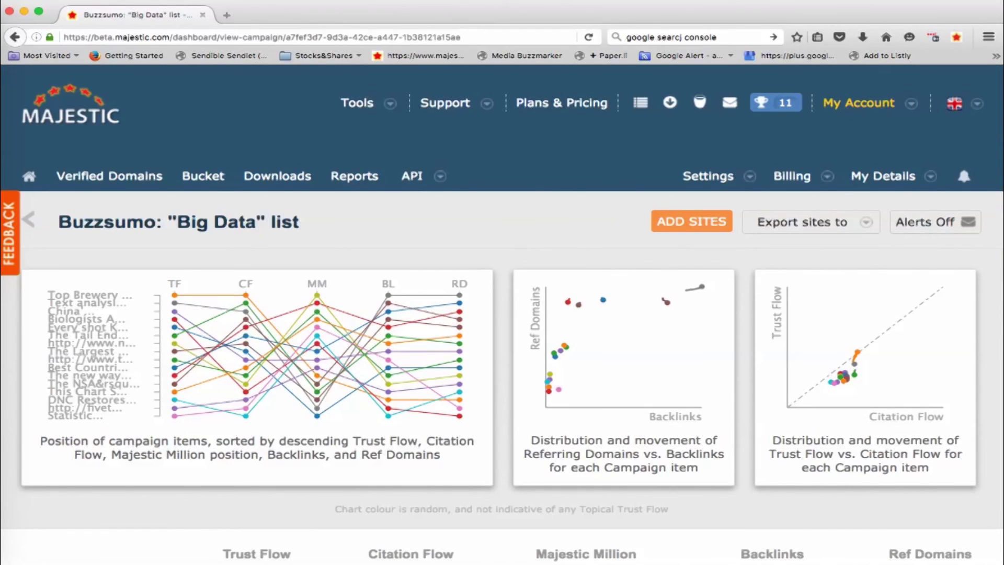
pyautogui.scroll(-3, 411, 480)
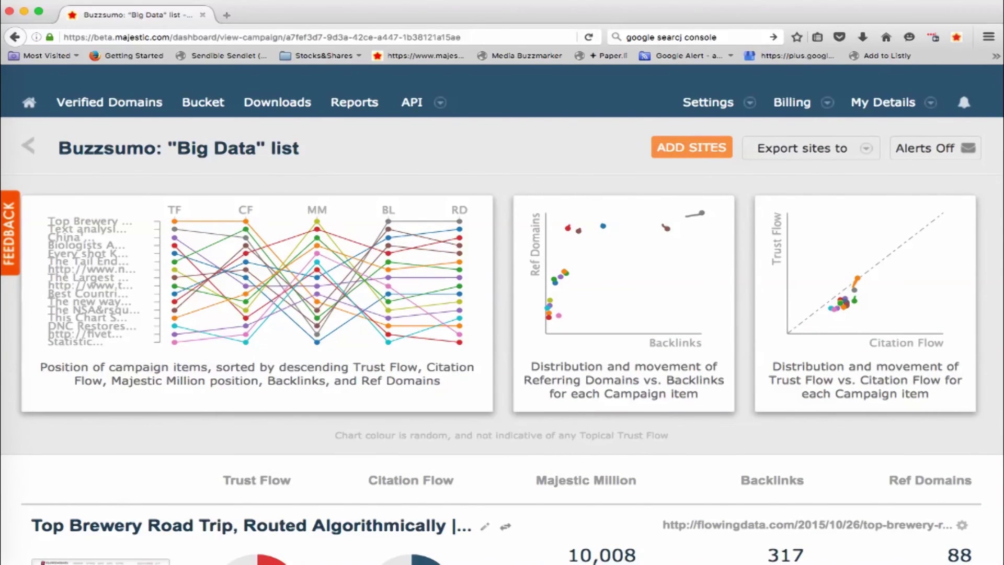
pyautogui.scroll(-7, 502, 314)
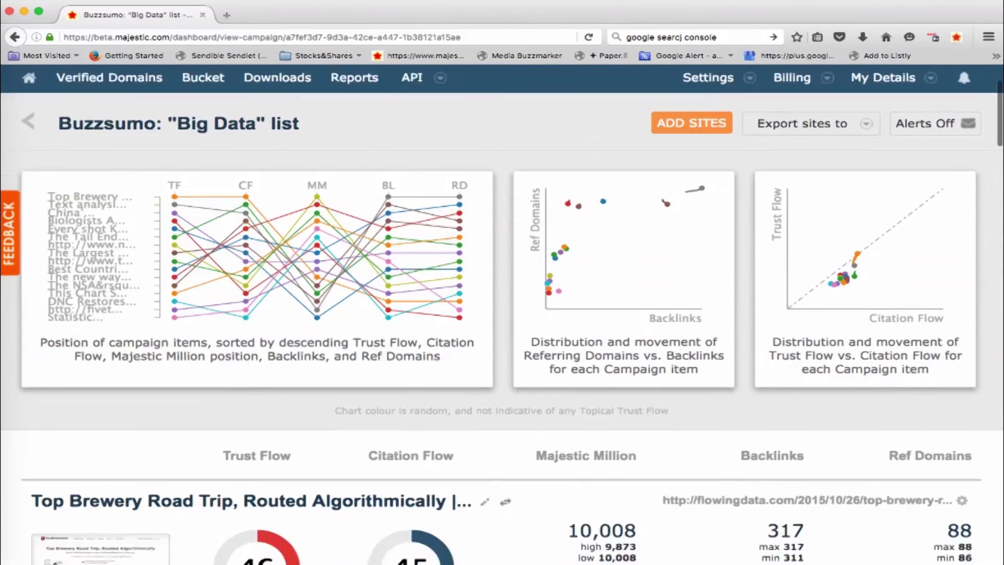
# - Compare the Trust Flow, Citation Flow, Majestic Million, backlinks and referring domains of the "Big Data" pages, including their positions in the campaign chart
pyautogui.scroll(-2, 251, 303)
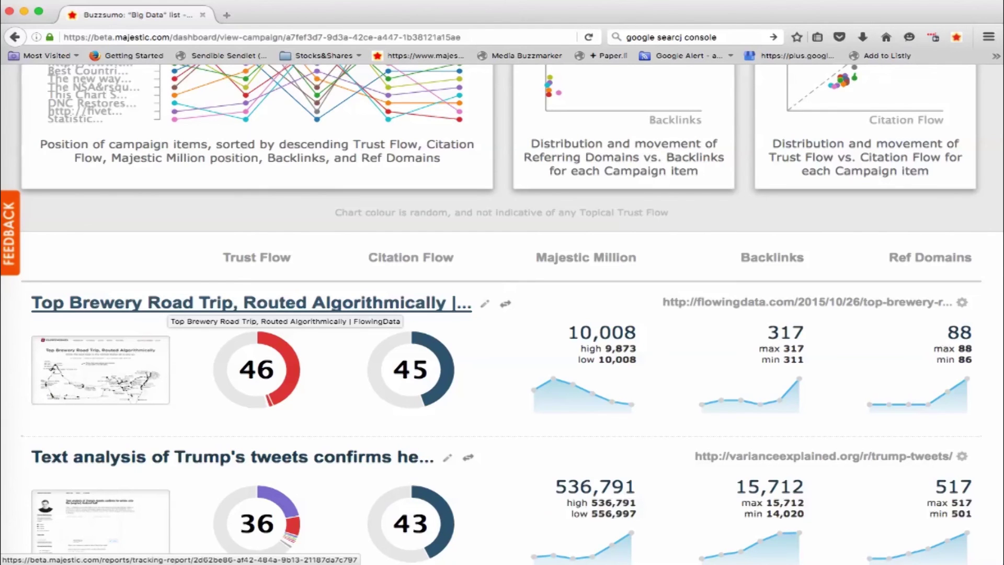
pyautogui.scroll(-2, 503, 315)
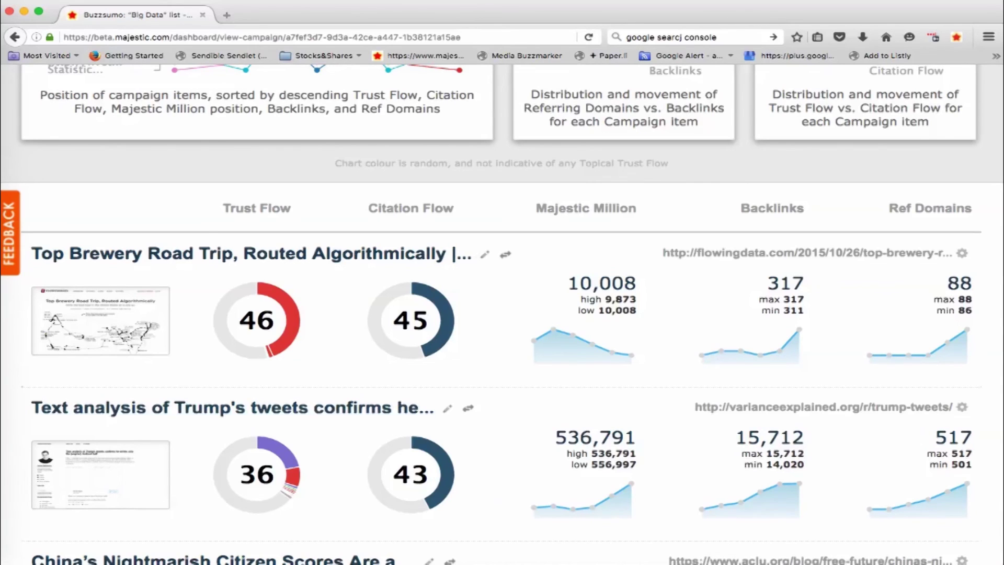
pyautogui.scroll(-5, 502, 334)
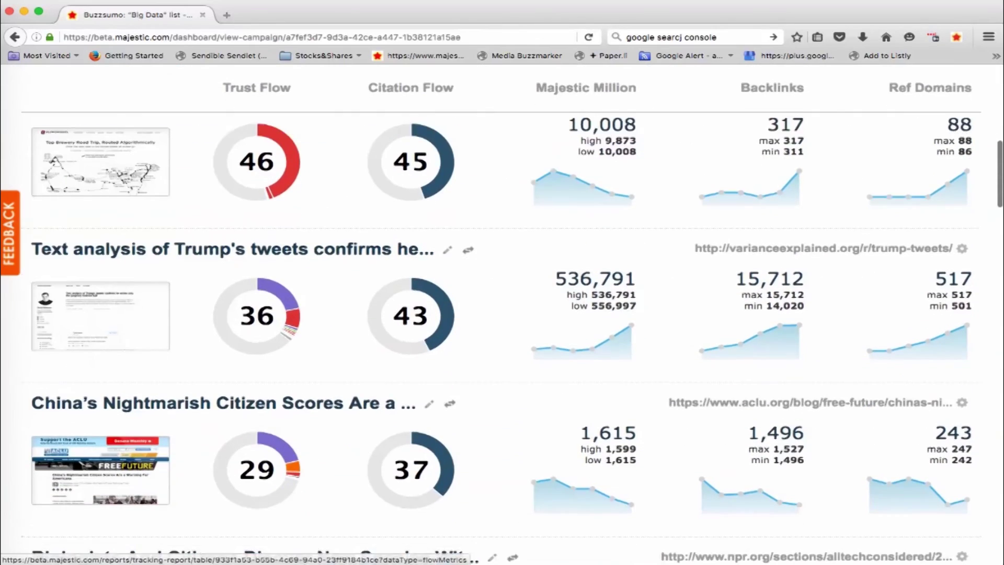
pyautogui.scroll(5, 501, 314)
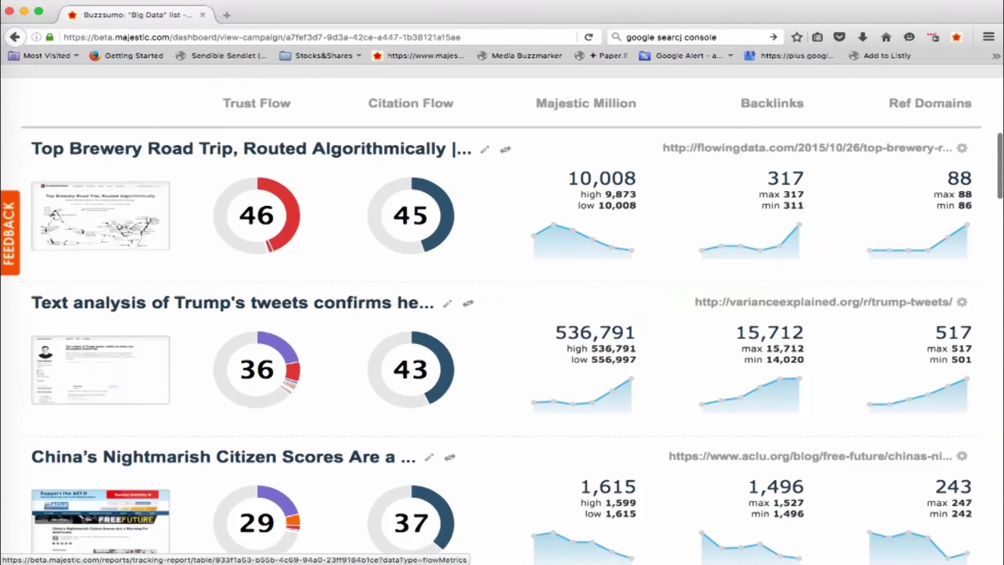
pyautogui.scroll(-4, 502, 314)
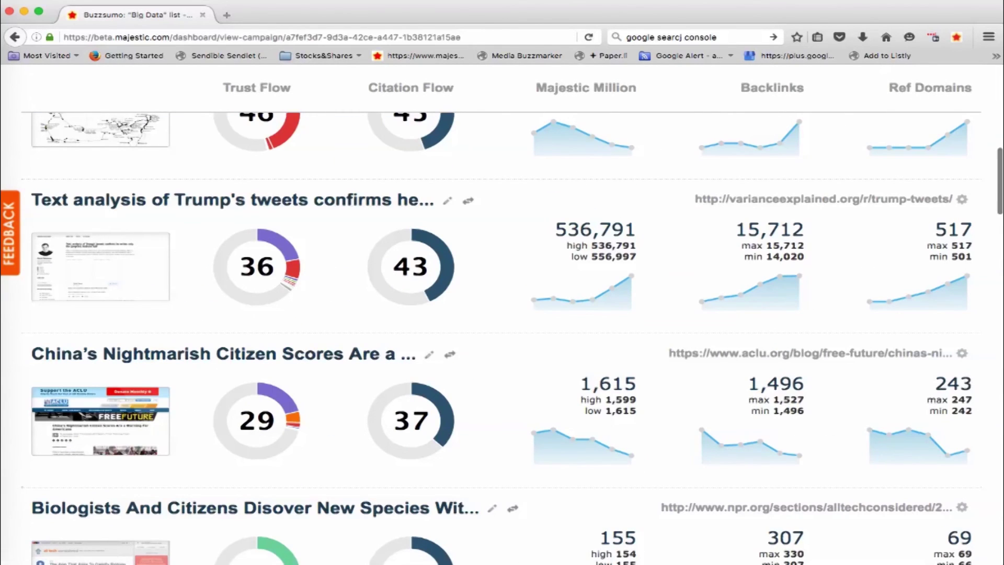
pyautogui.scroll(12, 501, 314)
pyautogui.scroll(1, 501, 313)
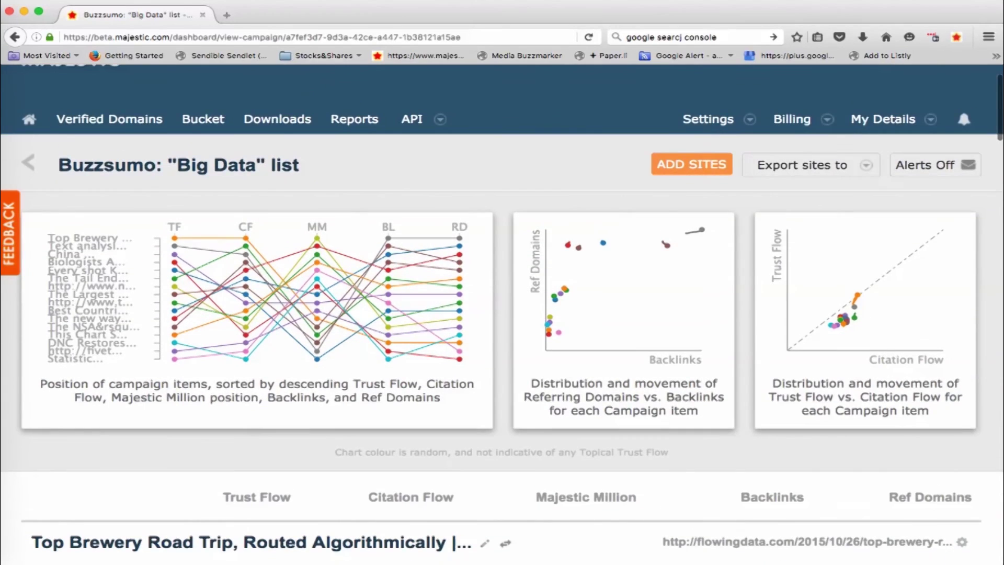
pyautogui.scroll(1, 501, 314)
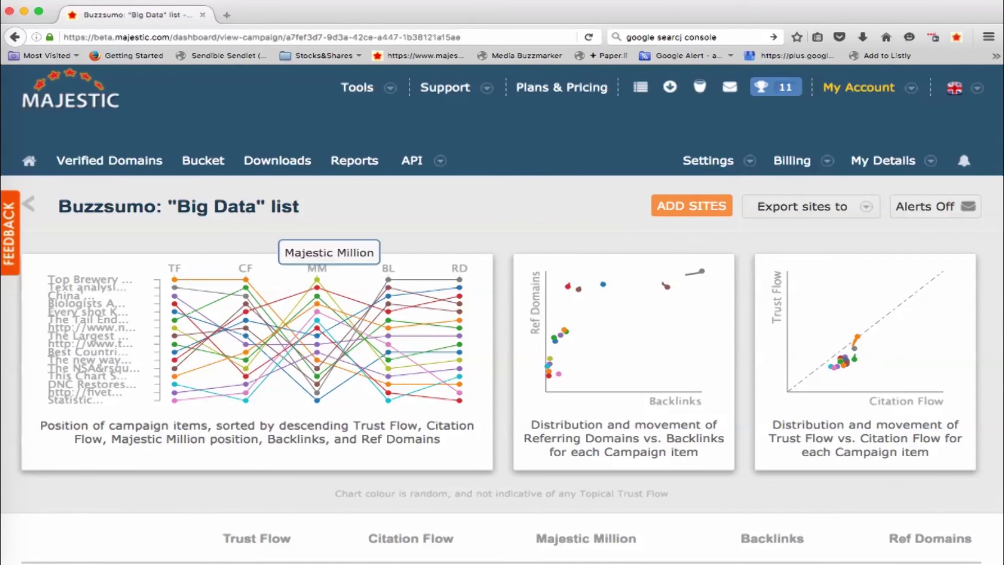
pyautogui.scroll(-6, 314, 366)
pyautogui.scroll(6, 502, 314)
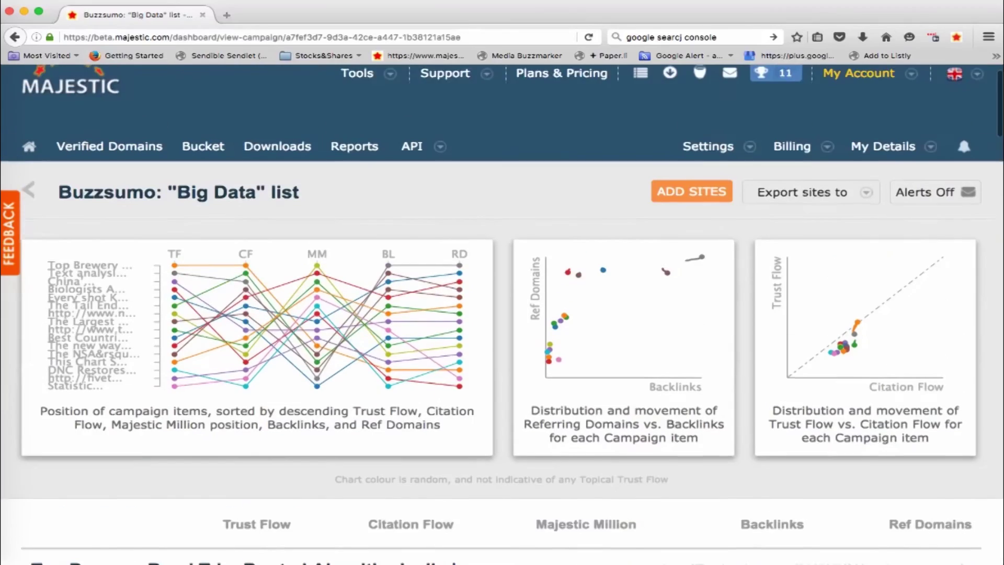
# - Return to the campaigns list, pin the Buzzsumo: "Big Data" list campaign and unpin the Presidential Campaign
pyautogui.click(28, 172)
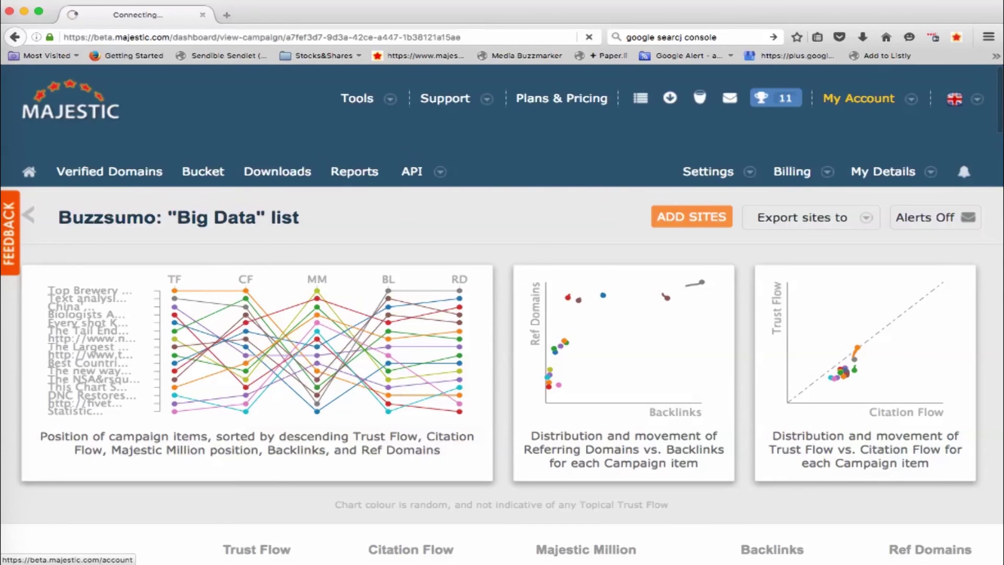
pyautogui.scroll(-2, 502, 314)
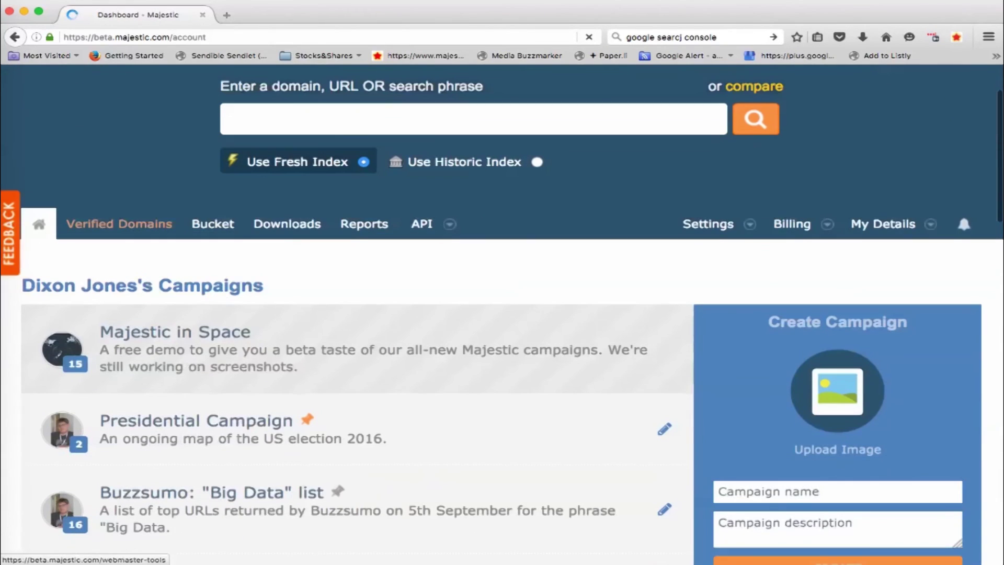
pyautogui.scroll(-2, 502, 315)
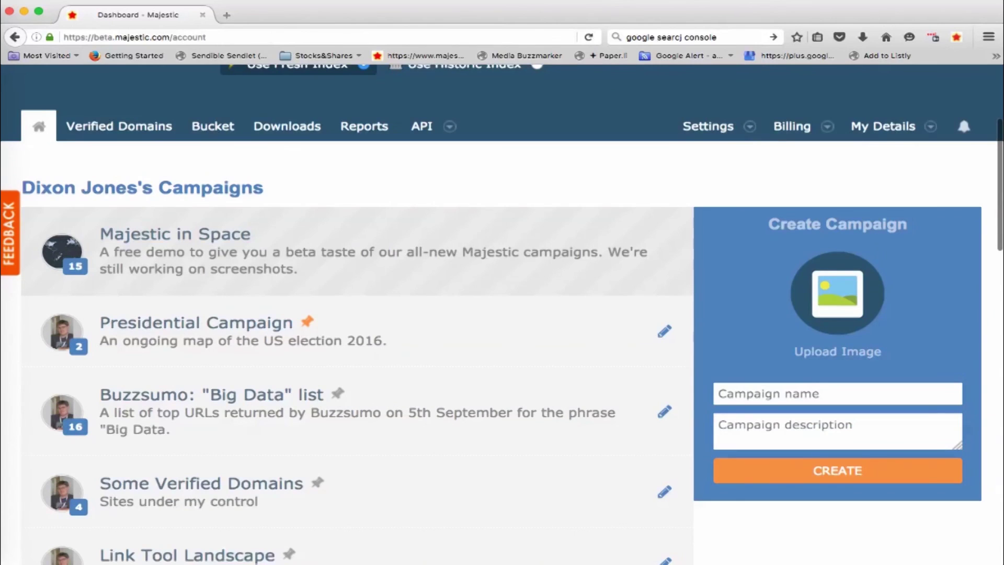
pyautogui.scroll(-1, 503, 314)
pyautogui.scroll(2, 503, 314)
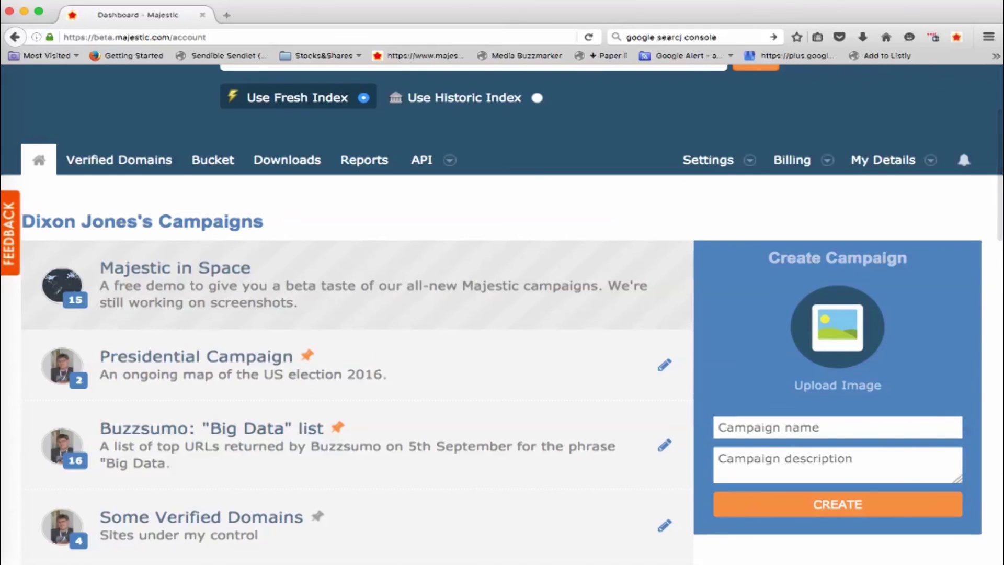
pyautogui.click(307, 355)
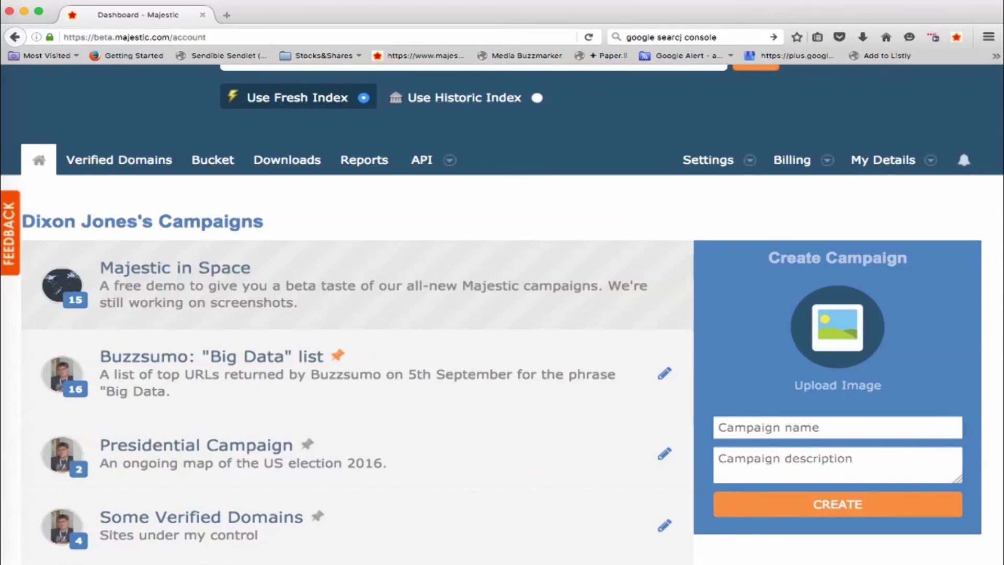
# - Open the Majestic in Space demo campaign and examine its charts and the metrics of its tracked sites
pyautogui.scroll(3, 502, 313)
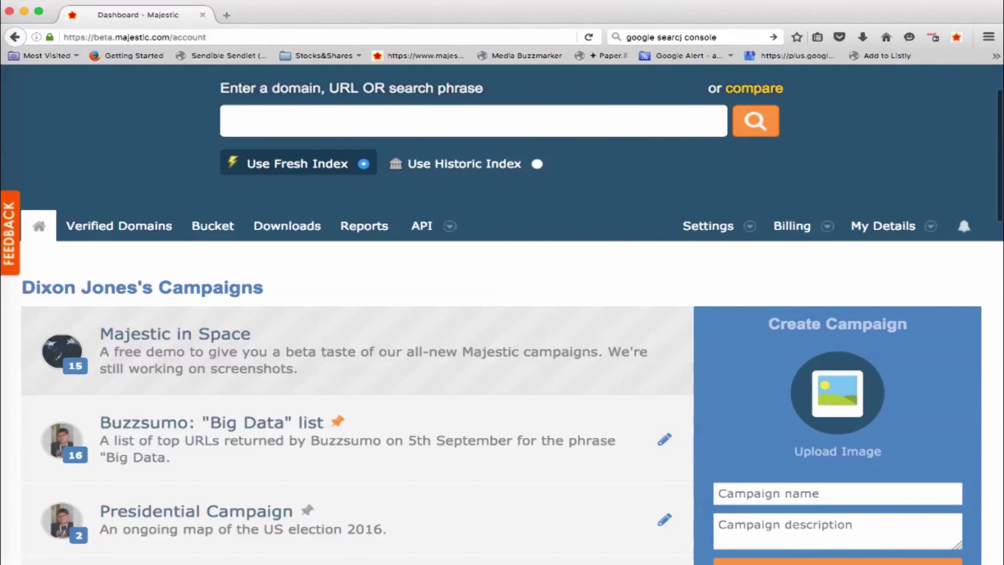
pyautogui.click(175, 334)
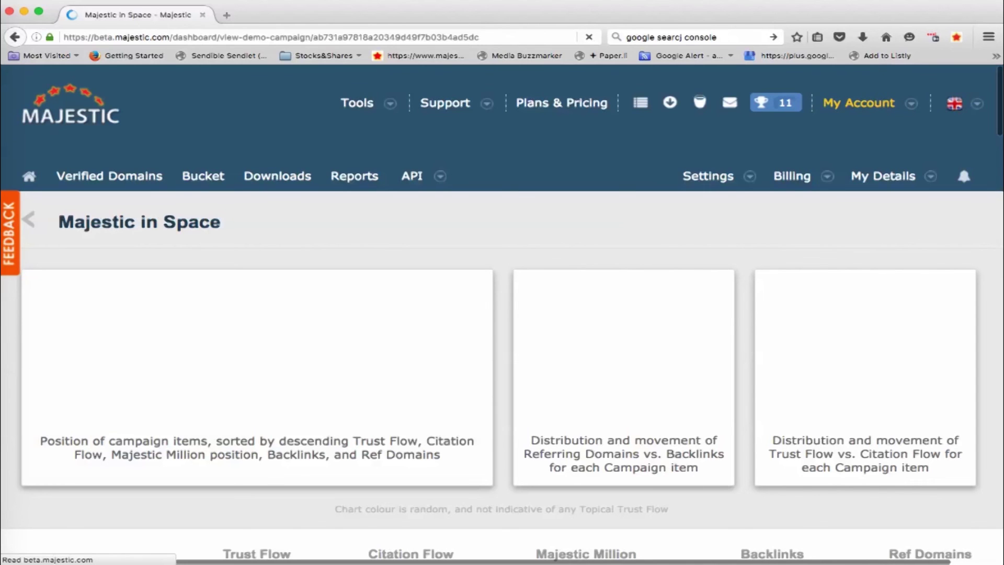
pyautogui.scroll(-5, 502, 313)
pyautogui.scroll(3, 503, 313)
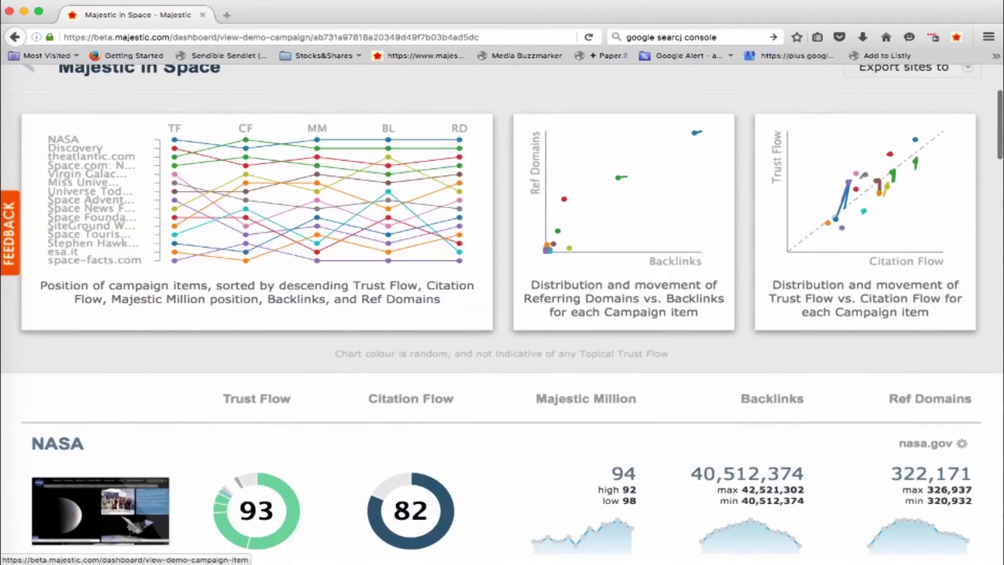
pyautogui.scroll(1, 502, 314)
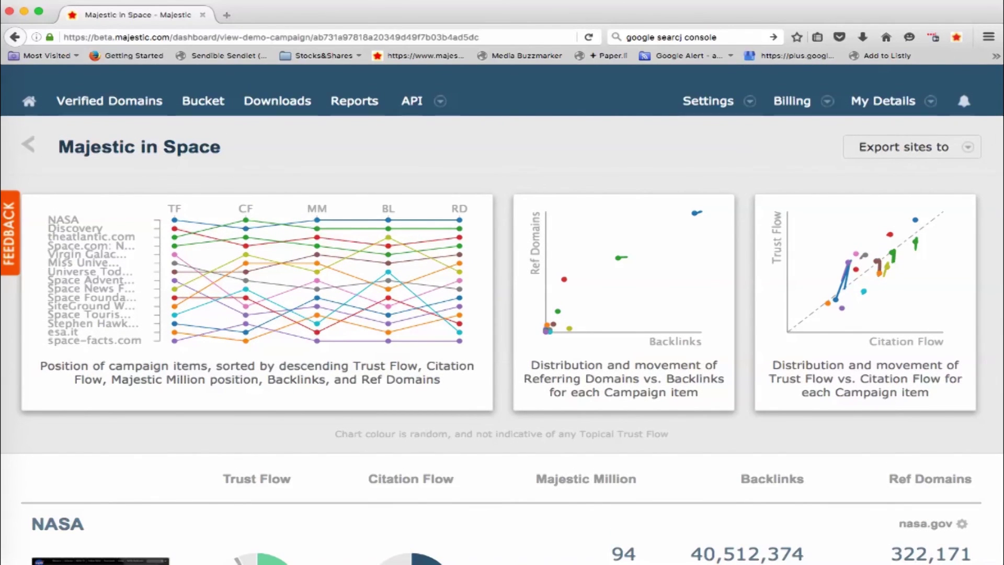
pyautogui.scroll(-3, 502, 259)
pyautogui.scroll(-10, 502, 314)
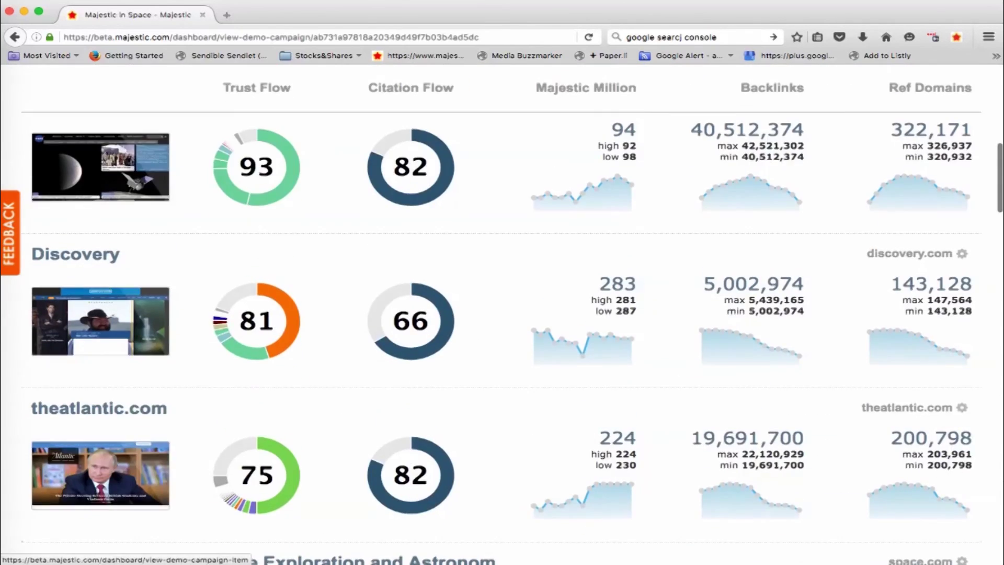